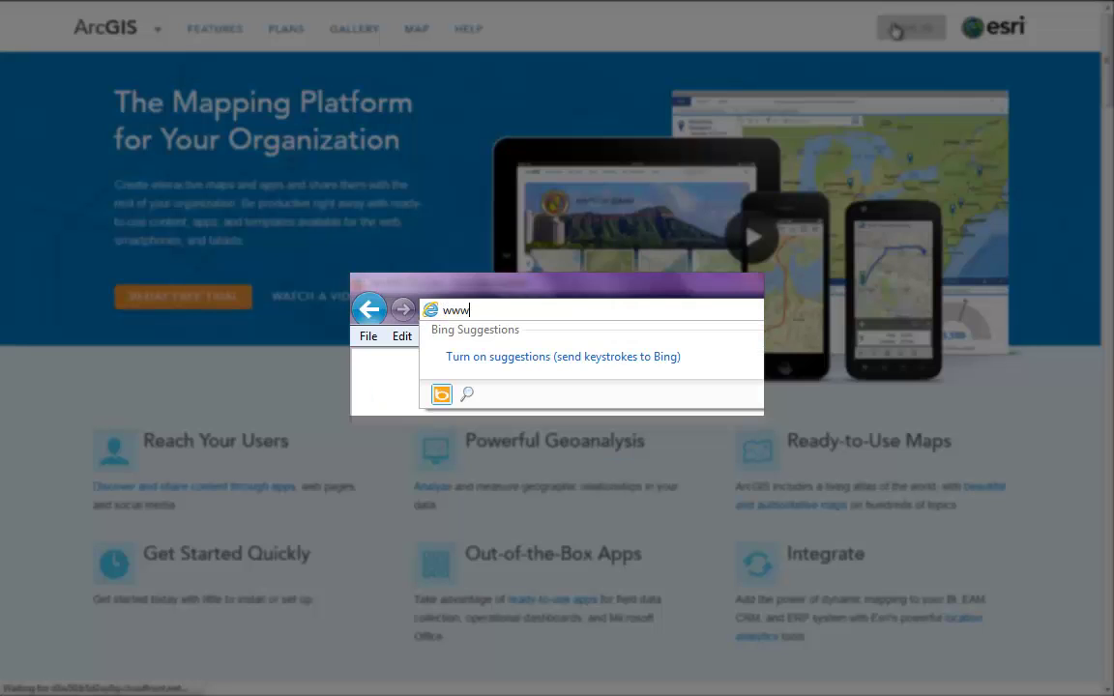
type(".ArcGIS.com")
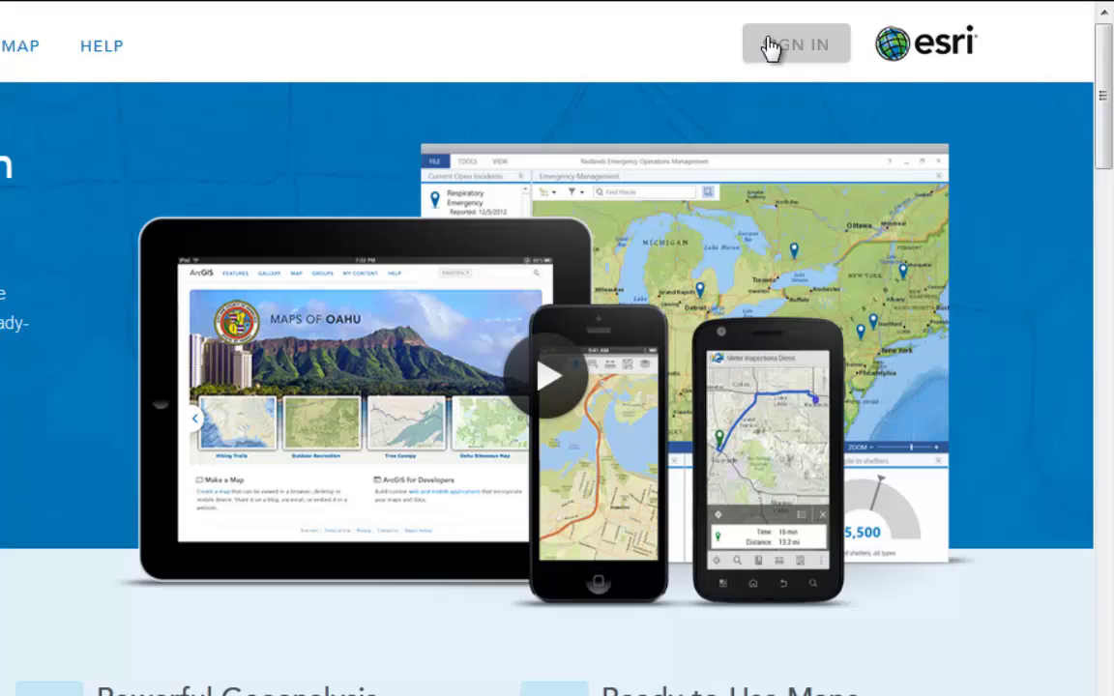
- Sign in to ArcGIS Online with the account username and password
left_click(895, 30)
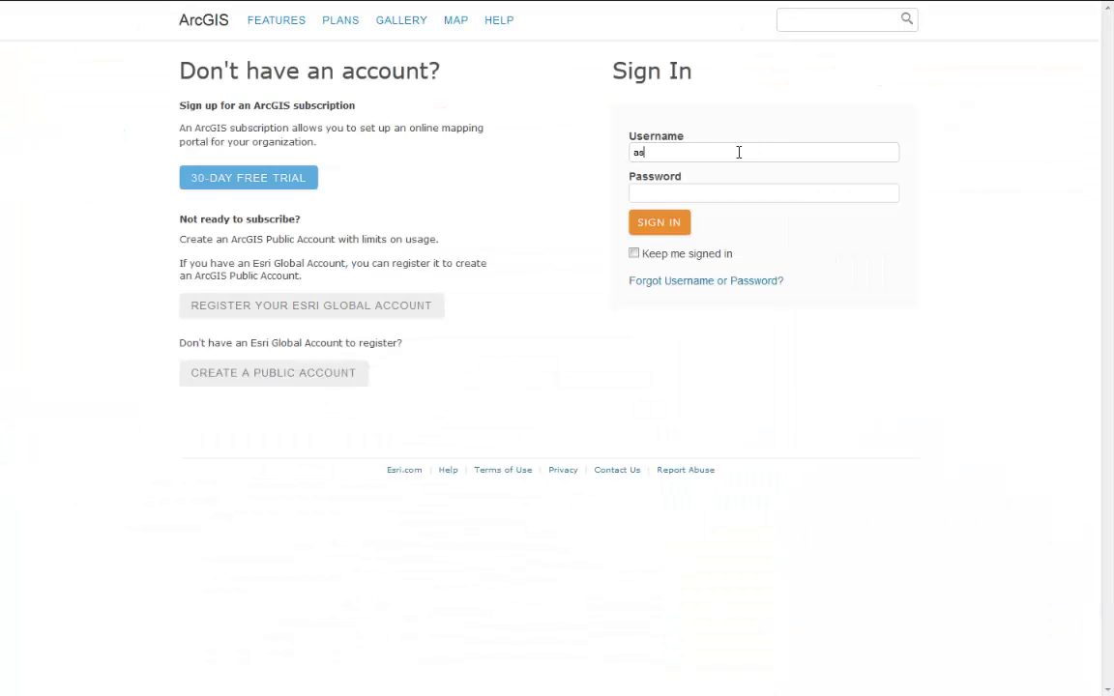
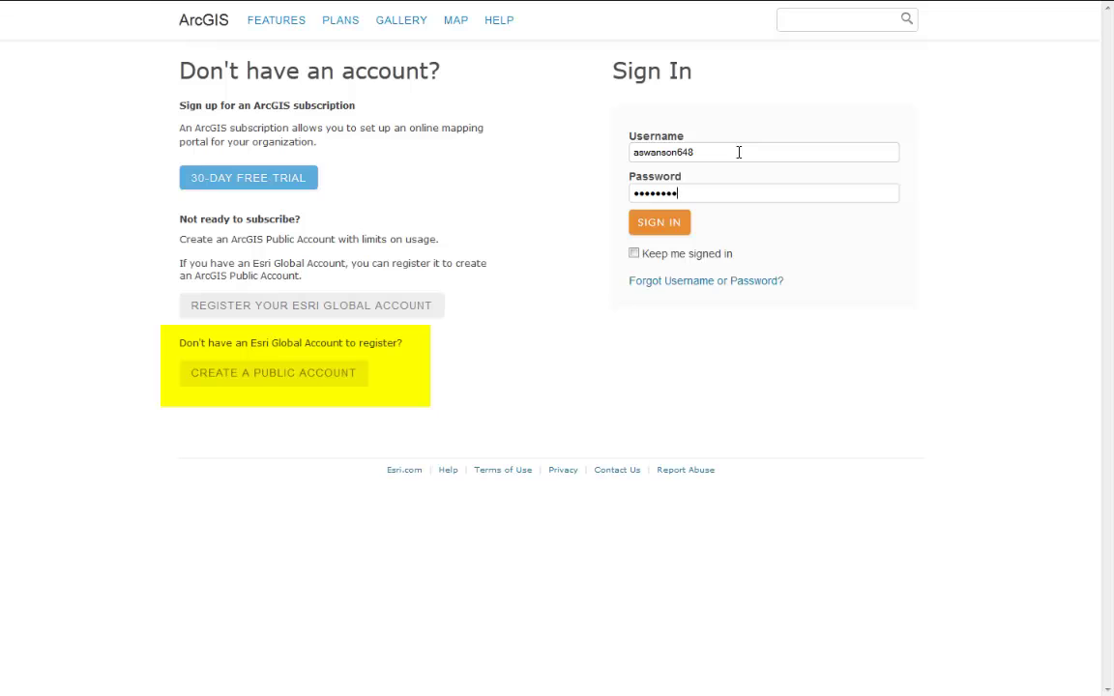
type("1")
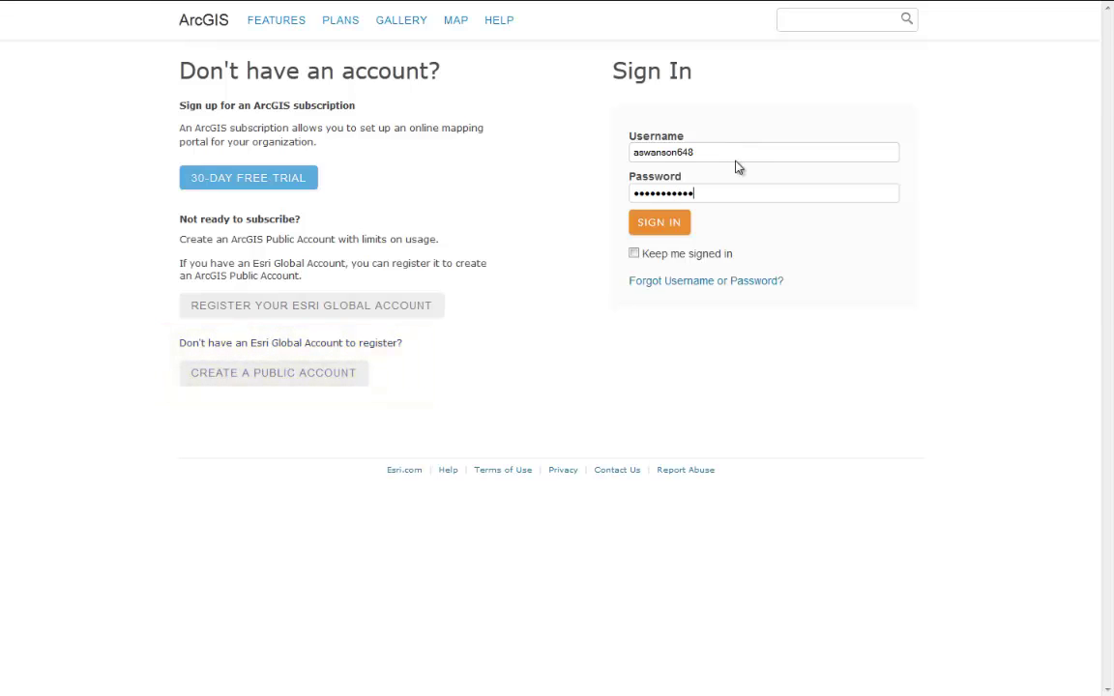
left_click(676, 228)
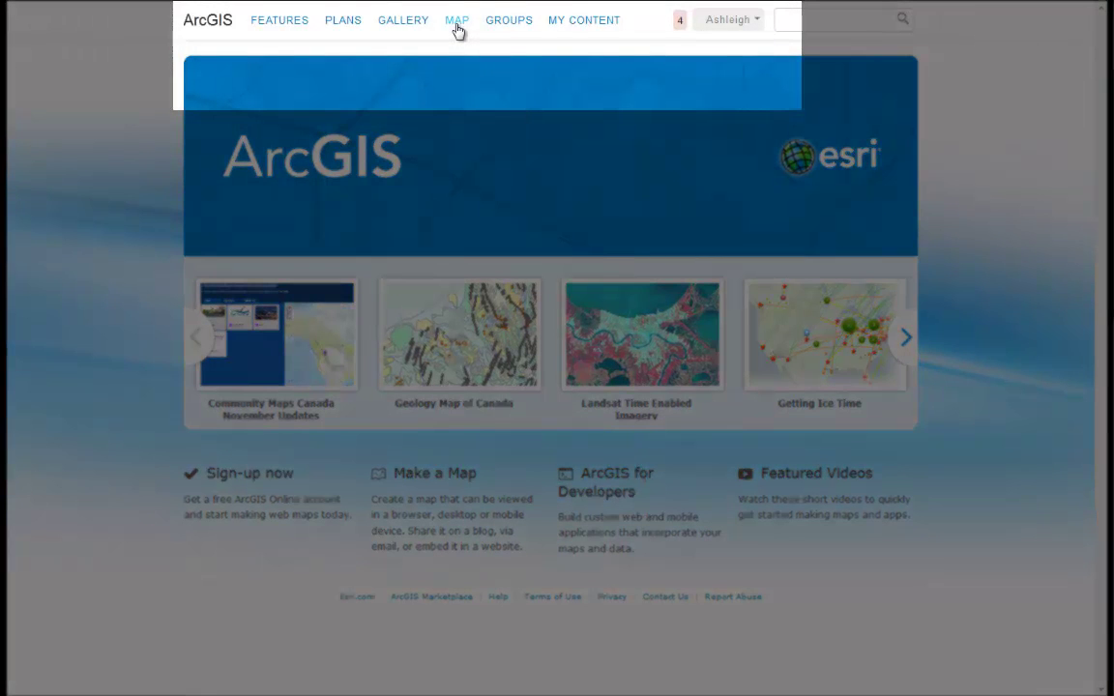
- Start a new map and frame southern Ontario between Toronto and Detroit
left_click(457, 22)
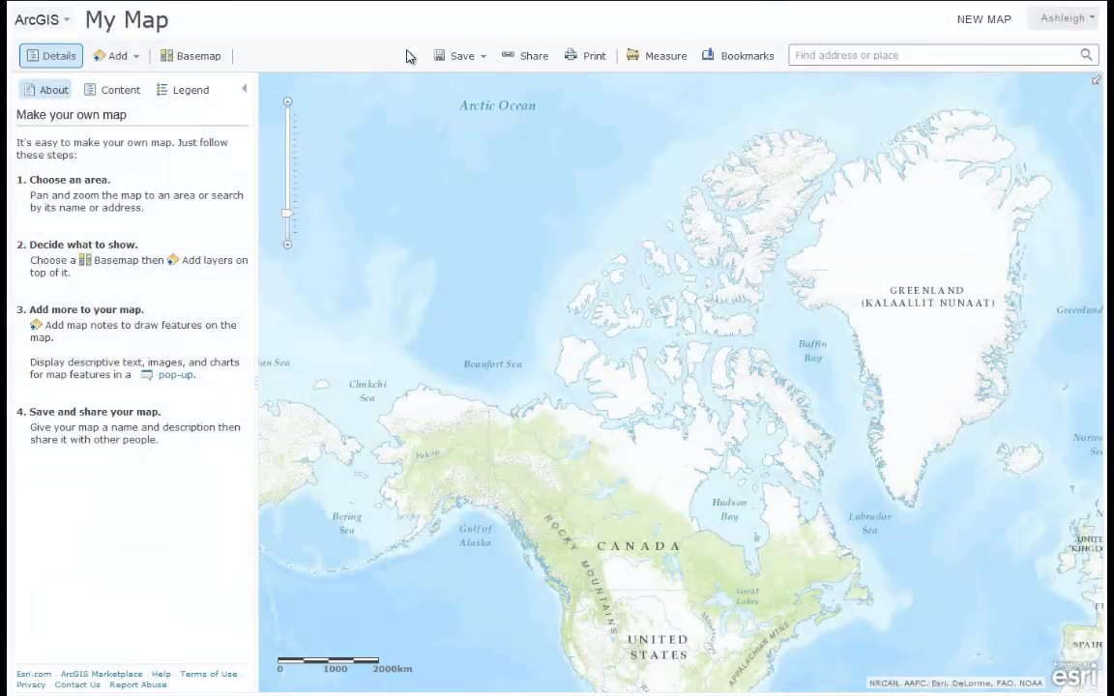
left_click_drag(692, 473, 631, 357)
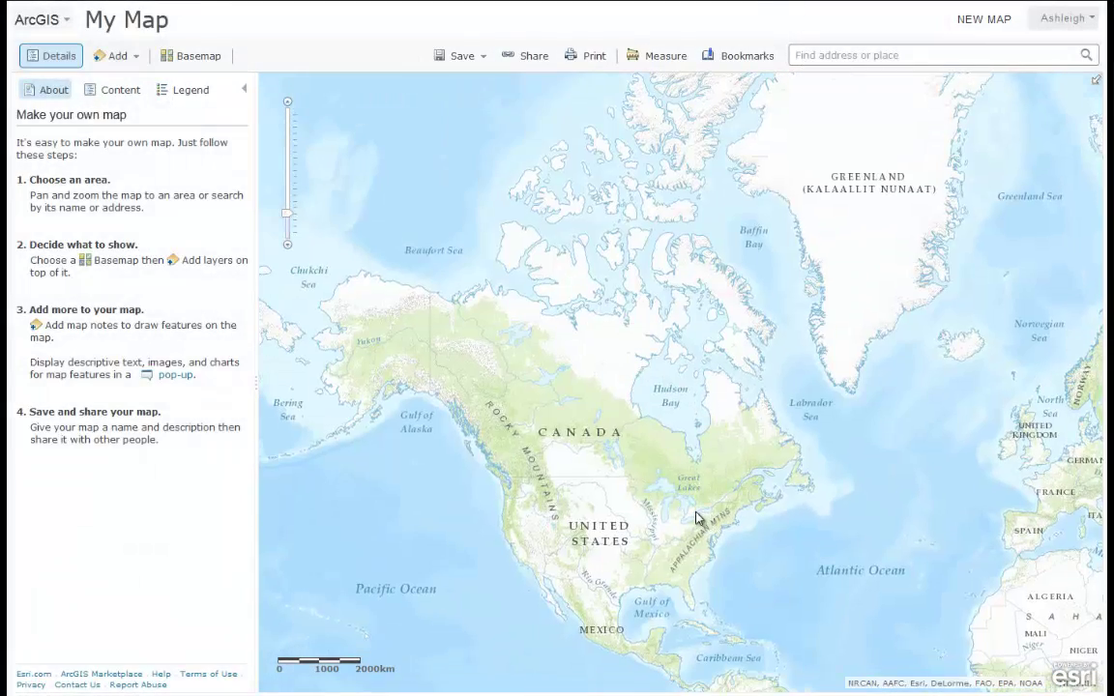
scroll(693, 518, "up", 1)
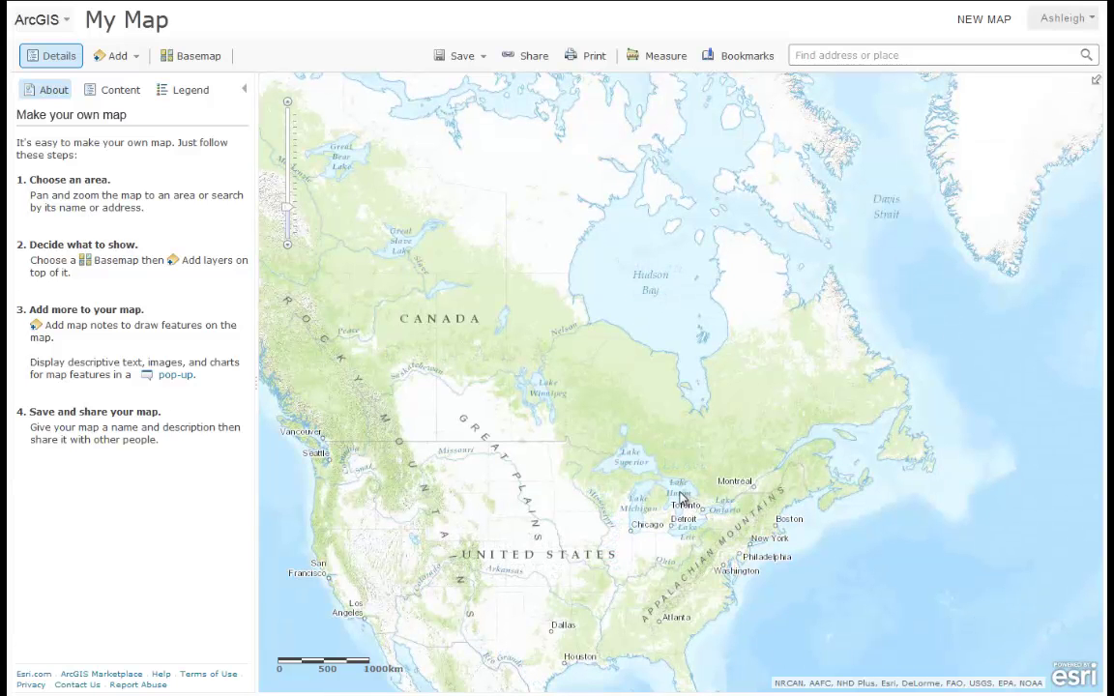
left_click_drag(676, 488, 717, 544)
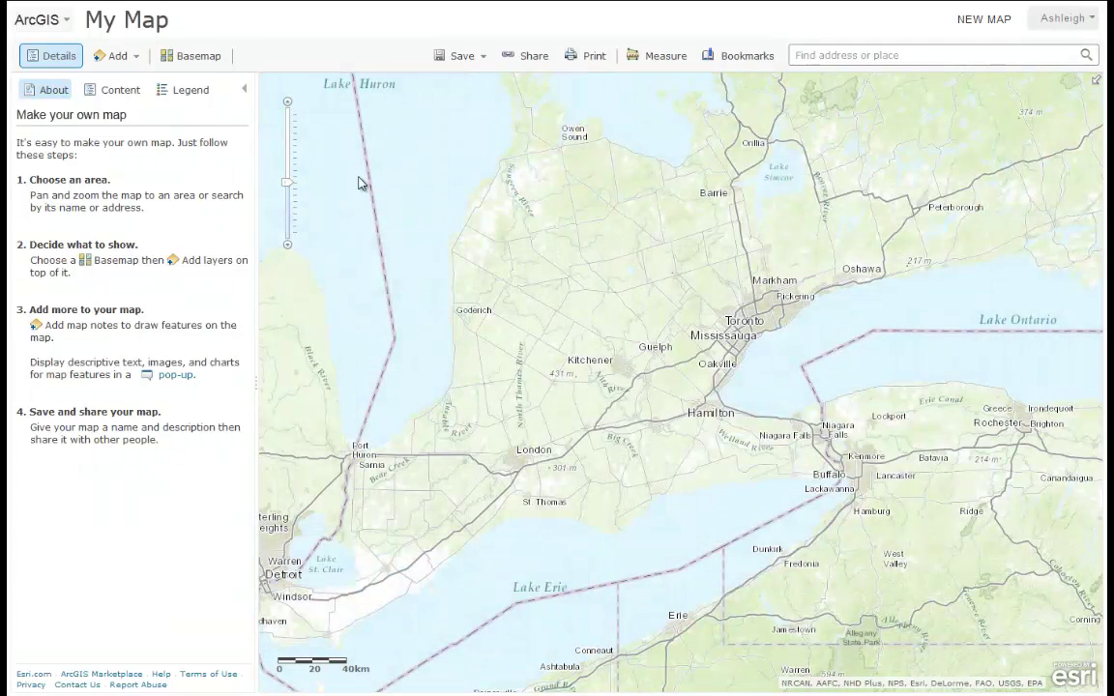
left_click(190, 64)
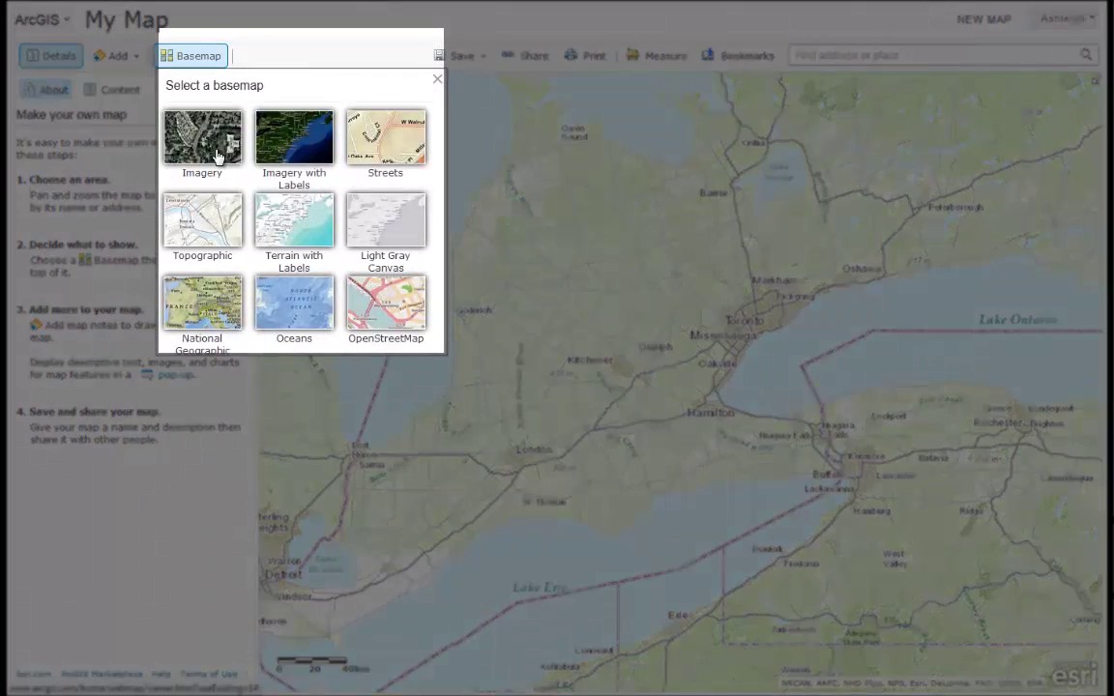
- Switch the basemap to Imagery, then back to Topographic
left_click(216, 158)
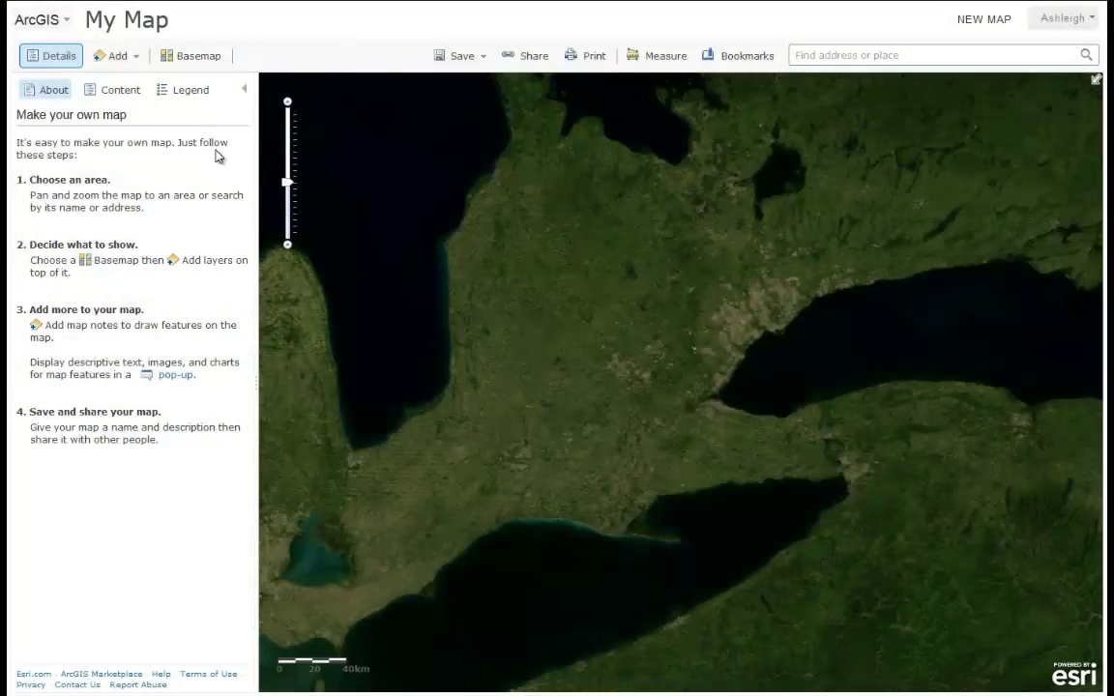
left_click(208, 67)
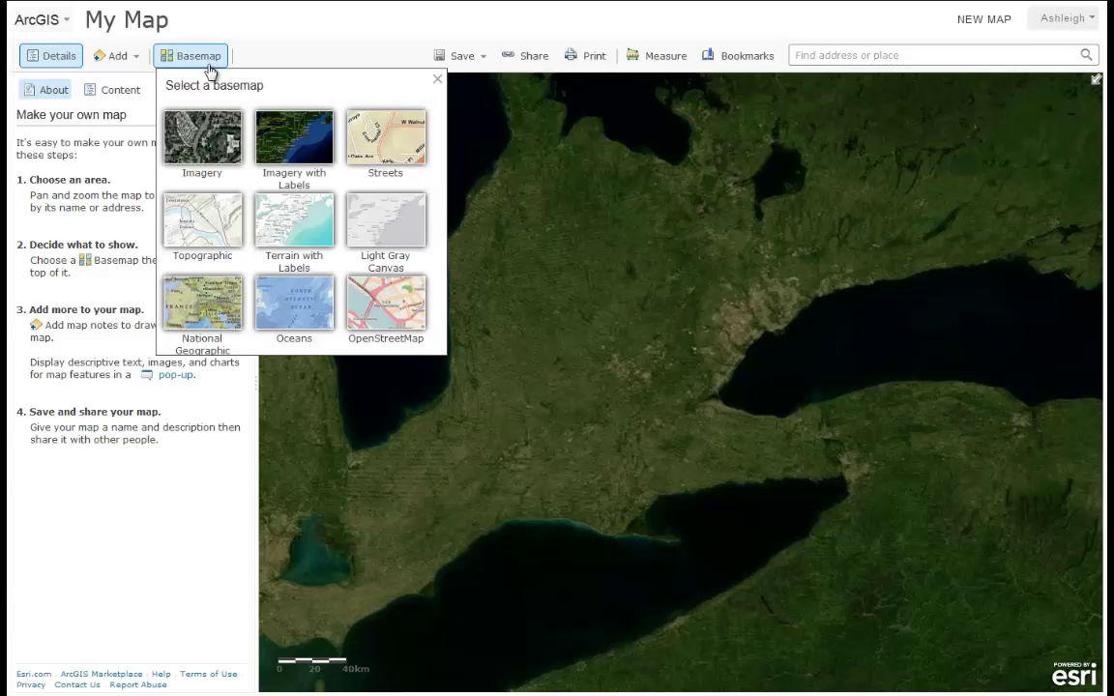
left_click(199, 240)
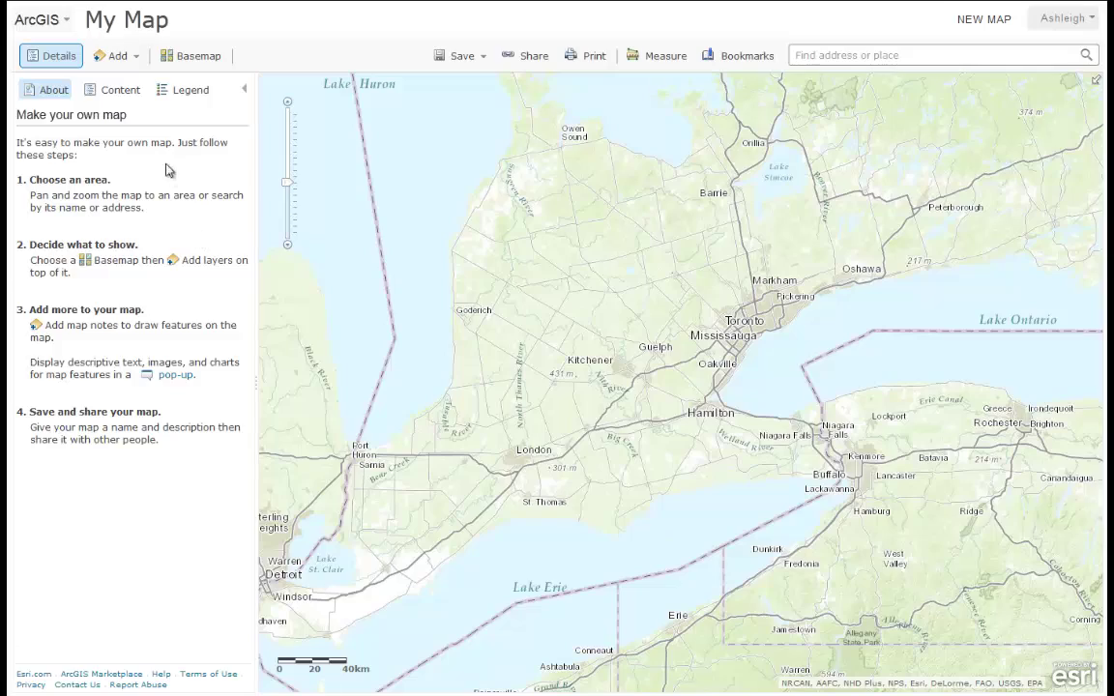
left_click(134, 64)
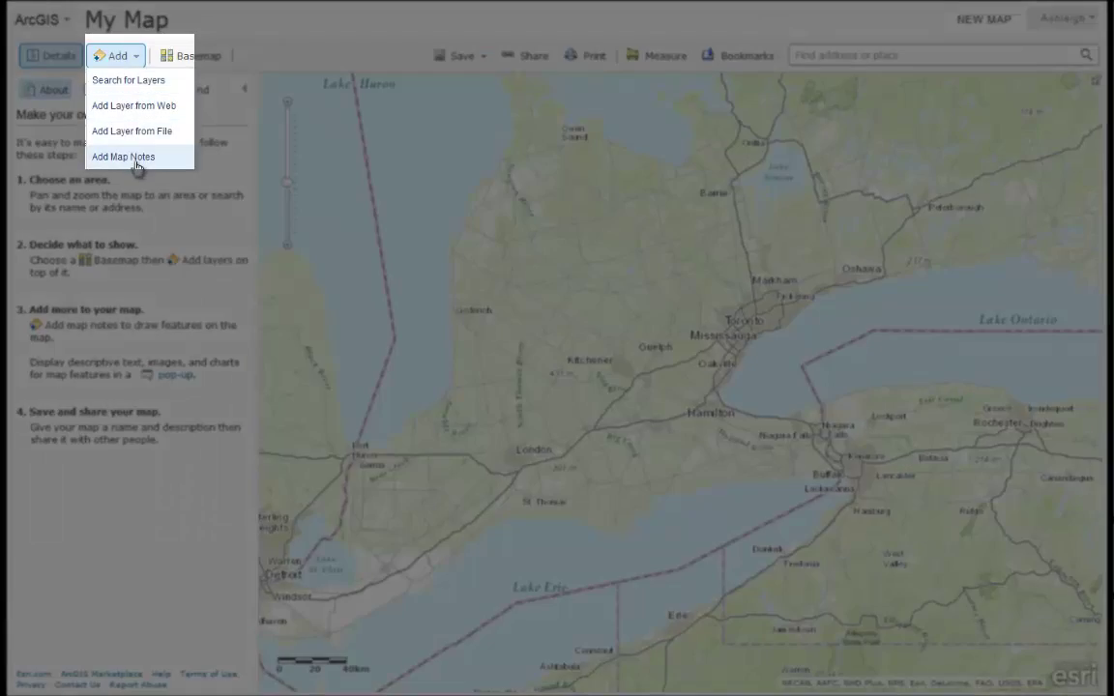
- Create a map notes layer named 'Schools'
left_click(137, 164)
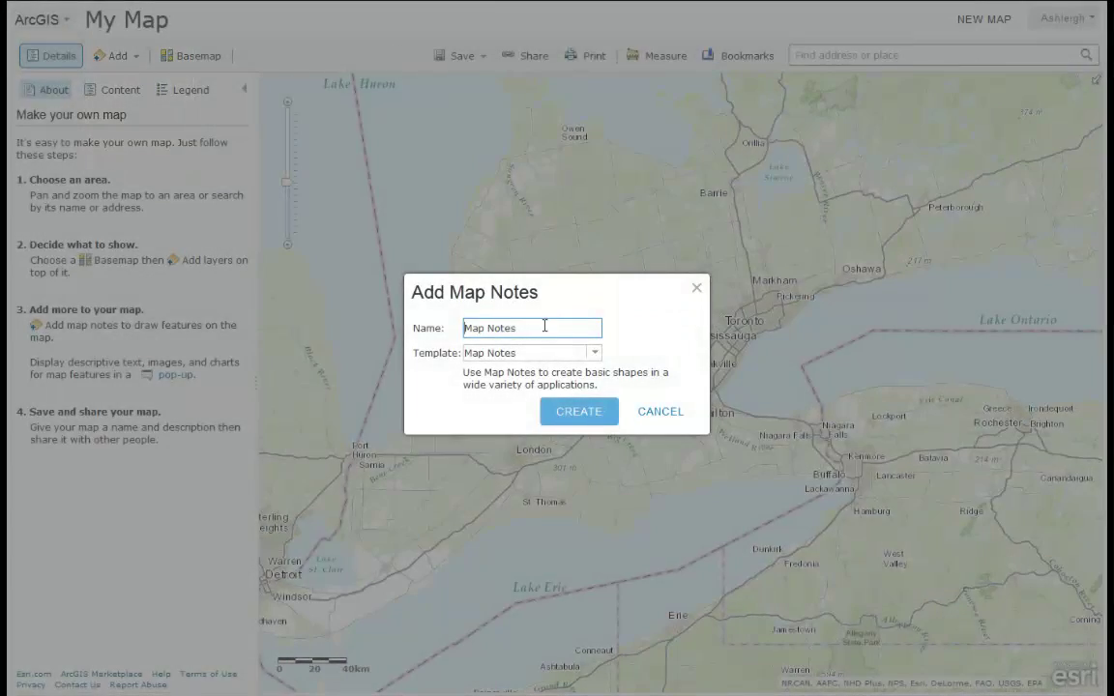
left_click_drag(544, 326, 456, 327)
type("Schools")
left_click(596, 414)
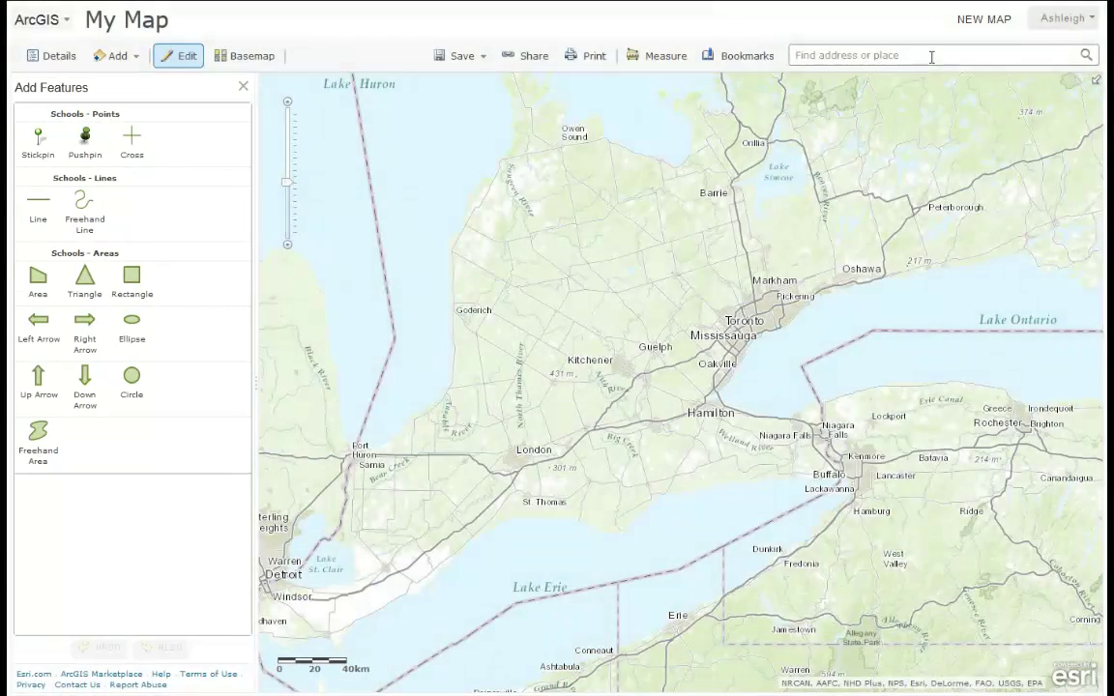
- Go to Ancaster, Ontario, Canada and zoom to the block south of Jerseyville Rd W
type("Anc")
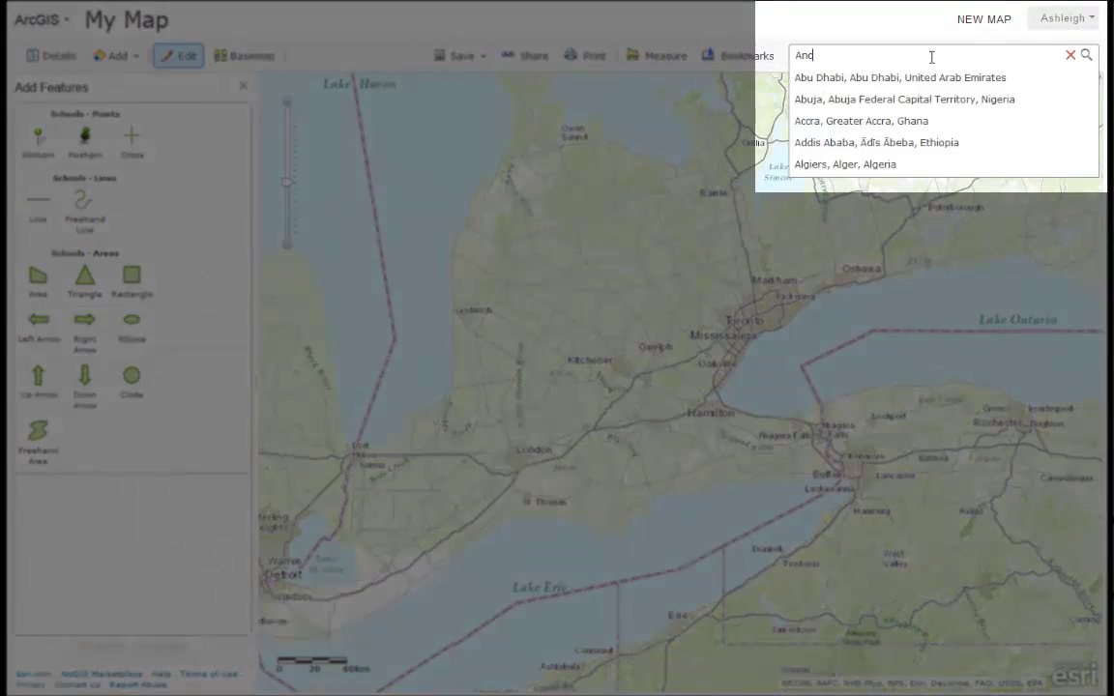
type("aster")
key("Down")
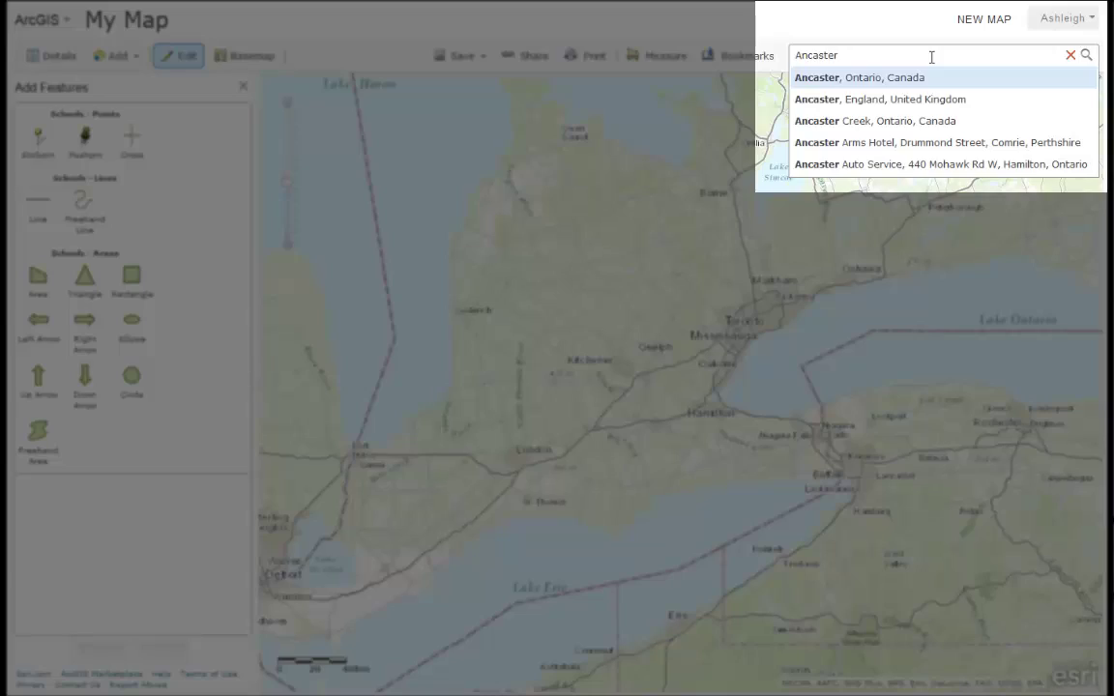
key("Return")
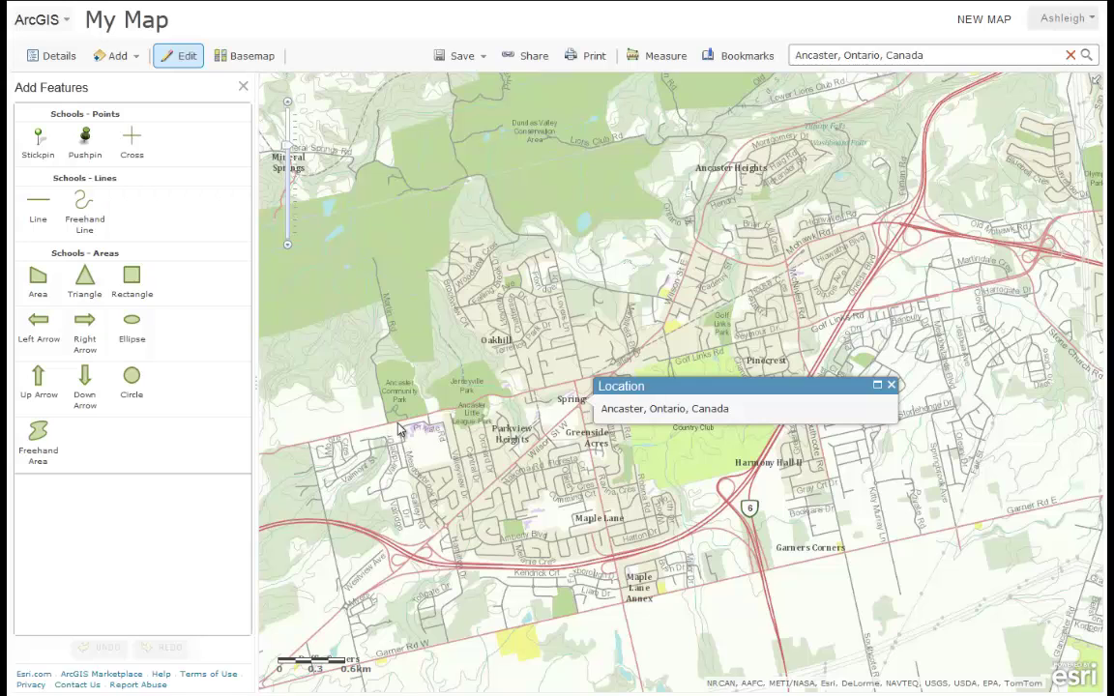
left_click_drag(345, 362, 425, 439)
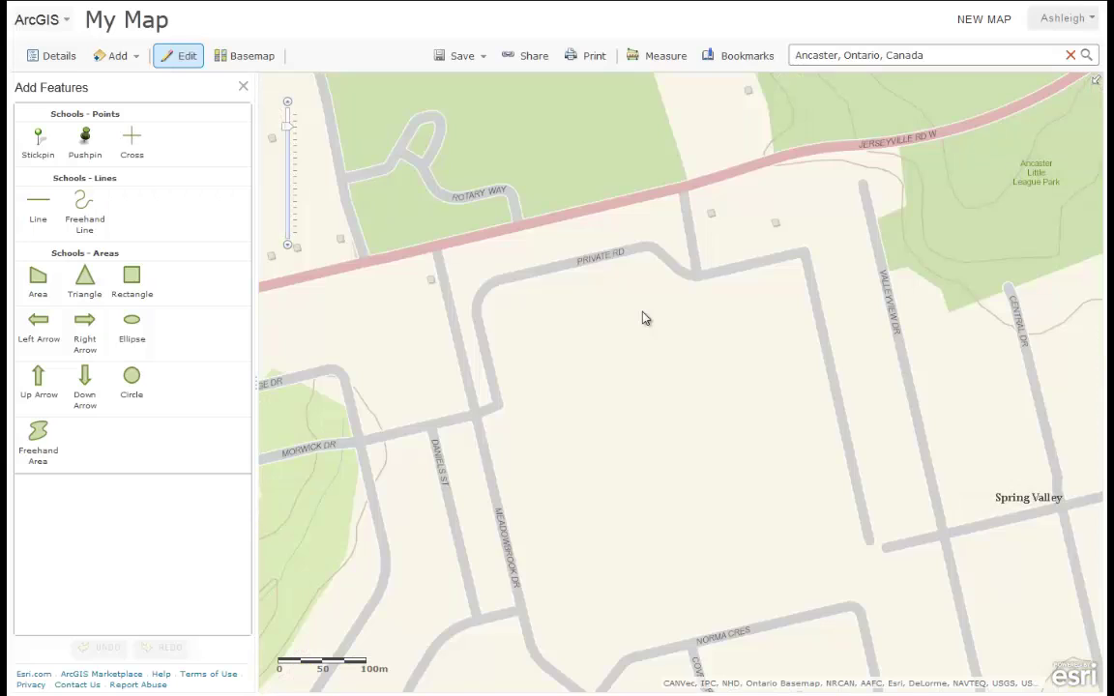
- Switch to the Imagery basemap and arm the Area template of the Schools layer
left_click(253, 62)
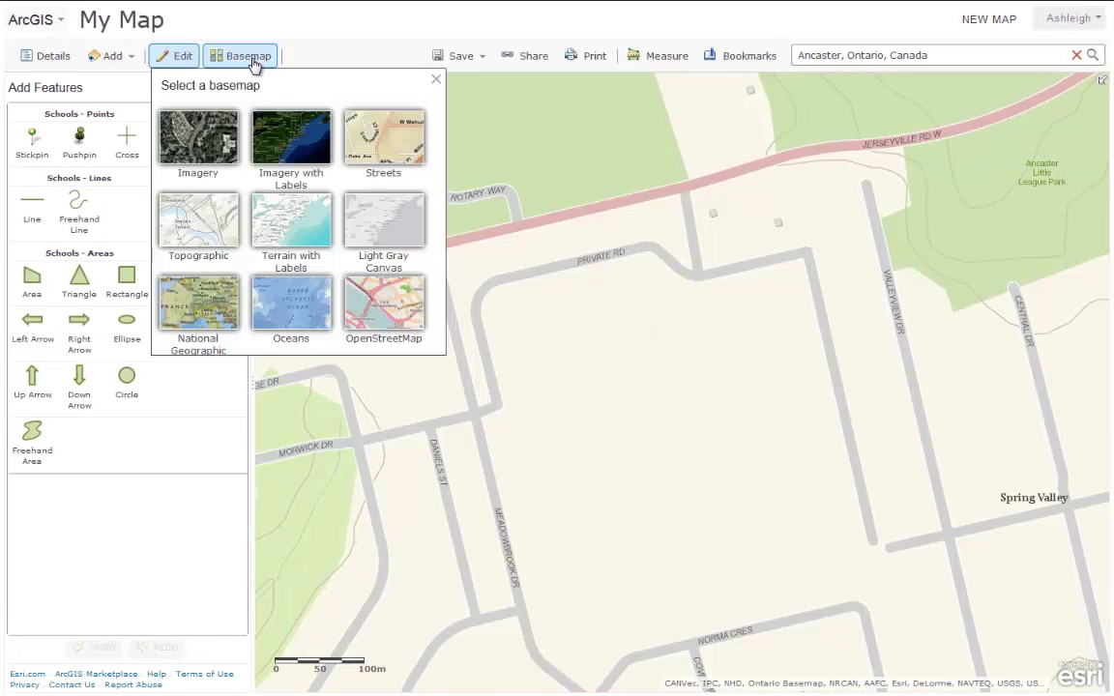
left_click(220, 145)
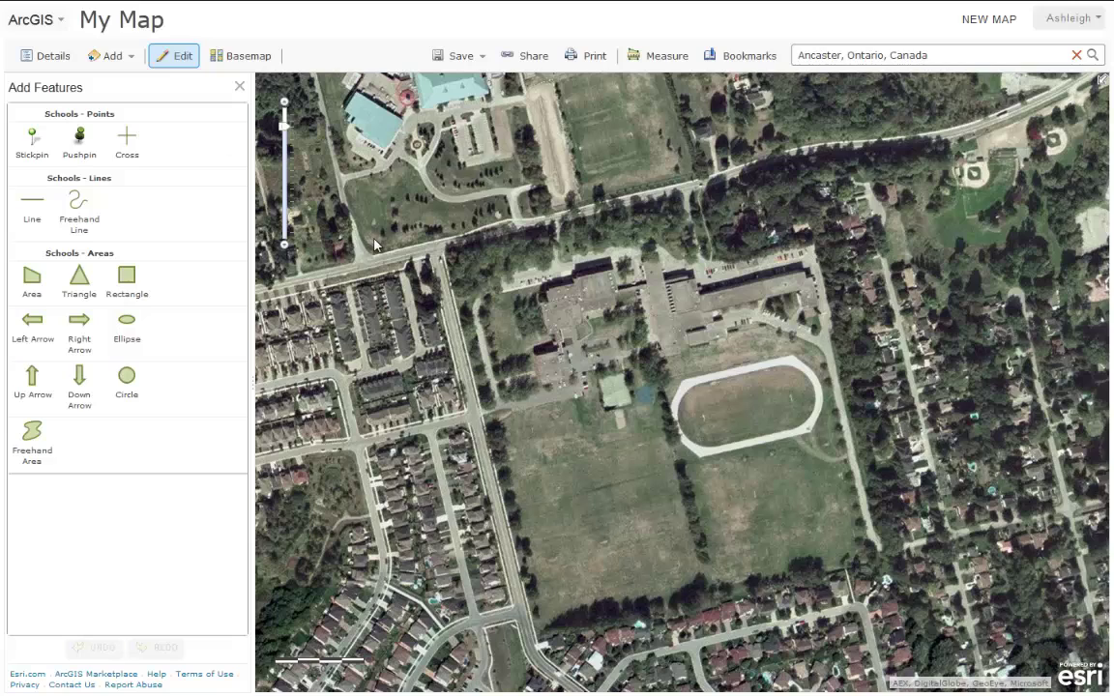
left_click(30, 281)
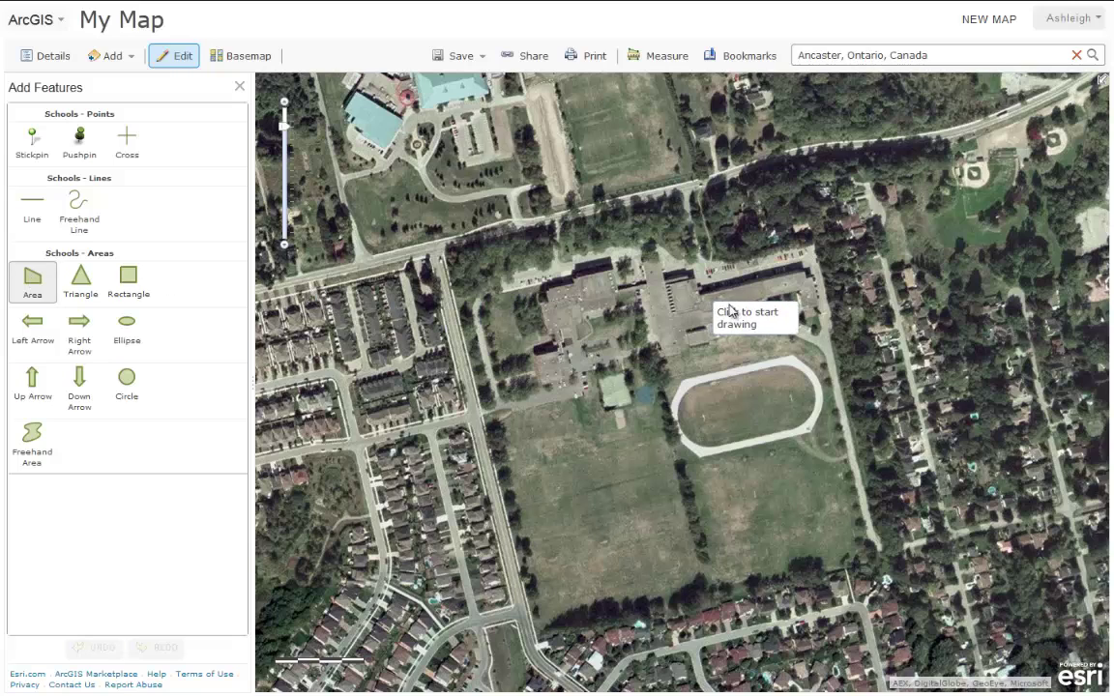
- Place vertices around the school building's roof edges, including the roof notch and lower corners
left_click(815, 299)
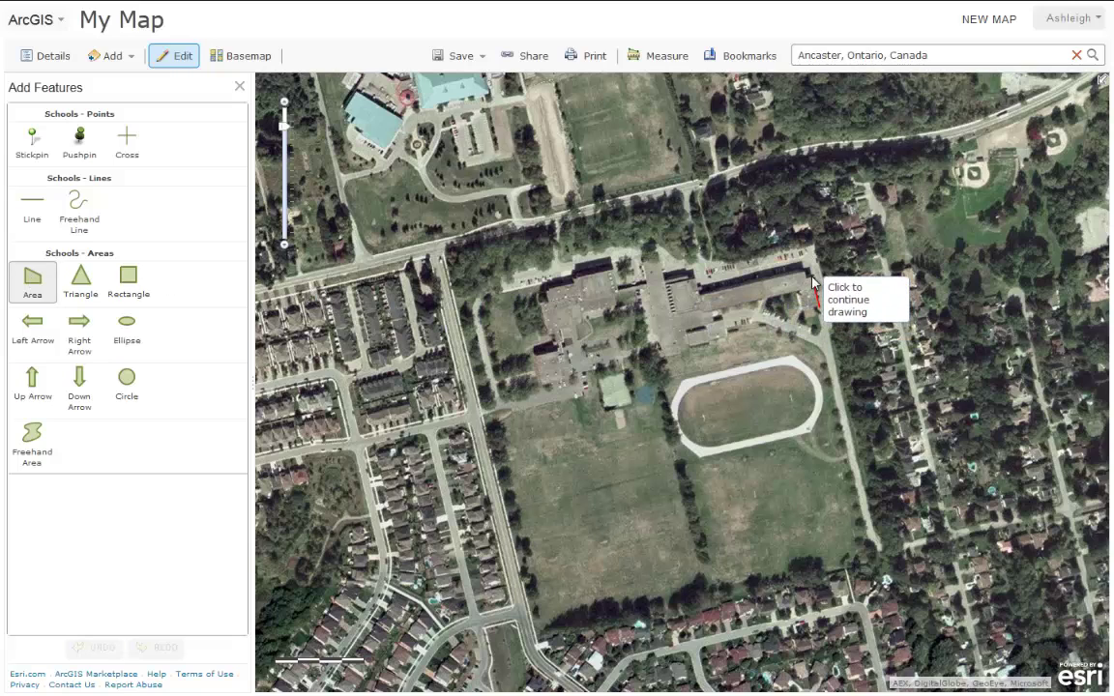
left_click(807, 278)
left_click(742, 287)
left_click(667, 281)
left_click(659, 256)
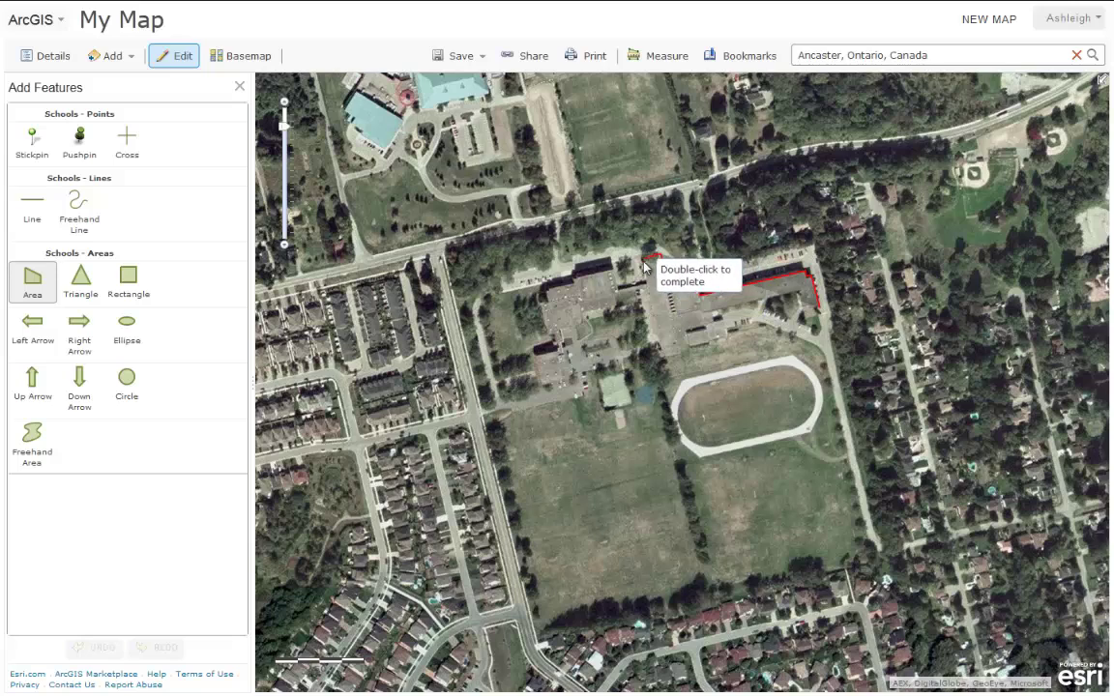
left_click(642, 256)
left_click(642, 282)
left_click(618, 272)
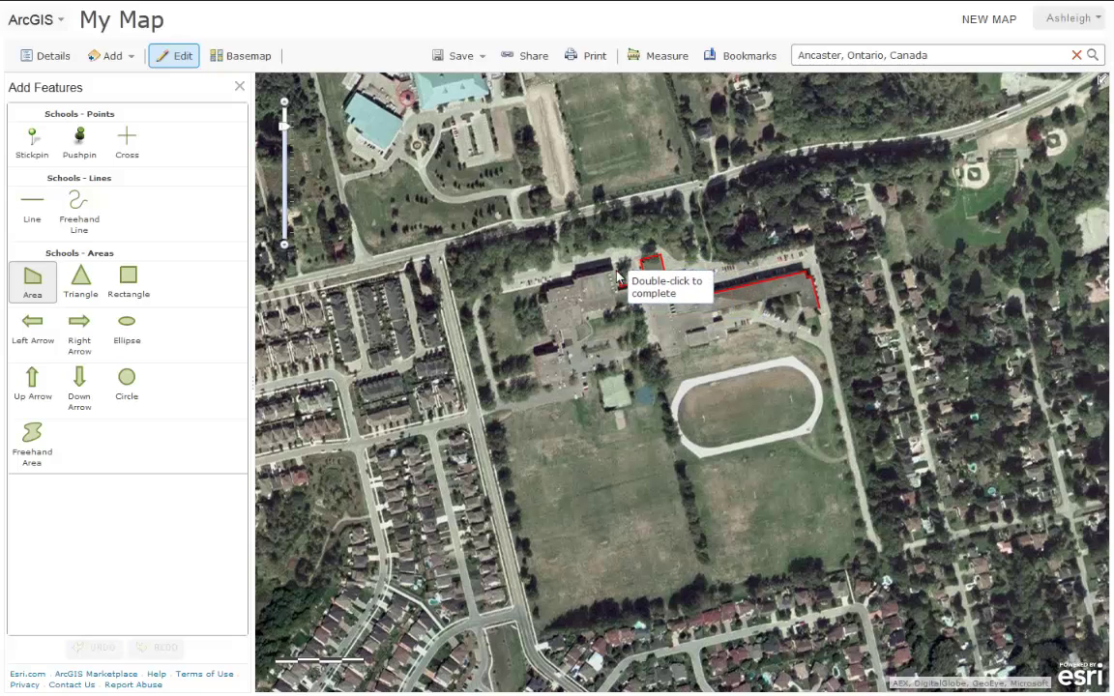
left_click(544, 292)
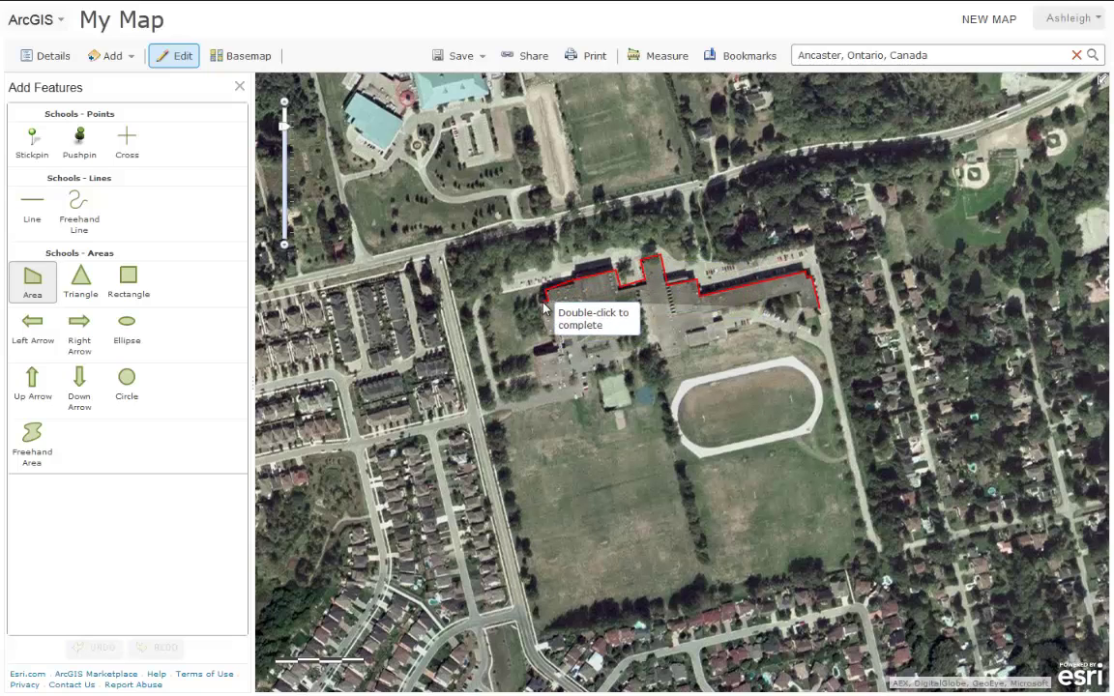
left_click(548, 340)
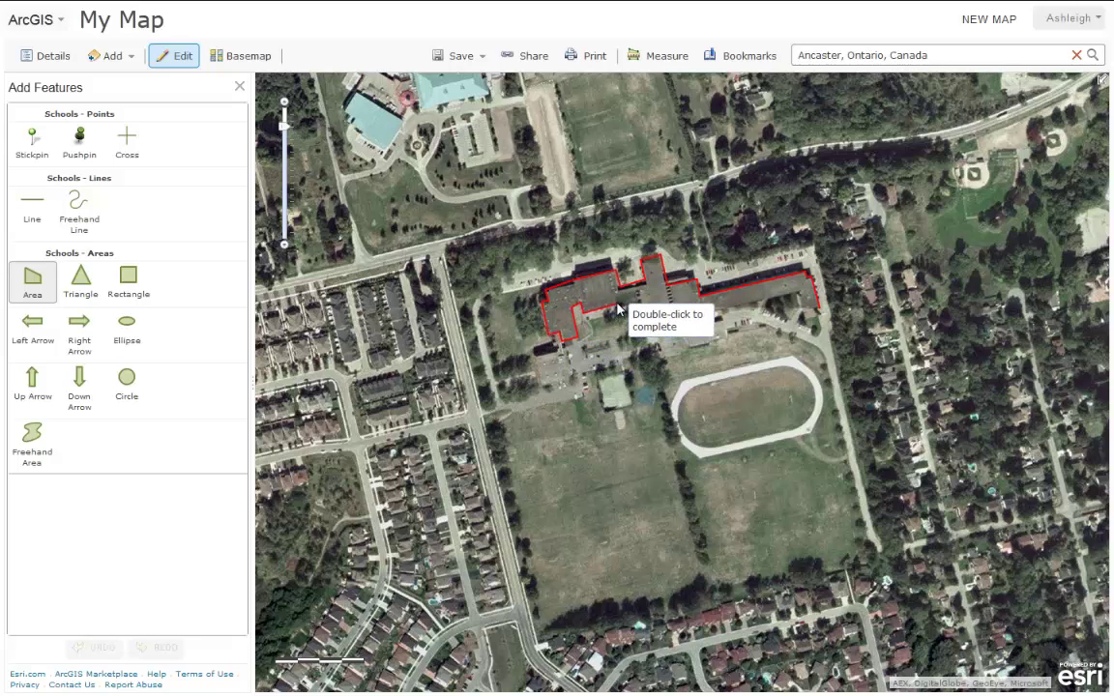
left_click(666, 358)
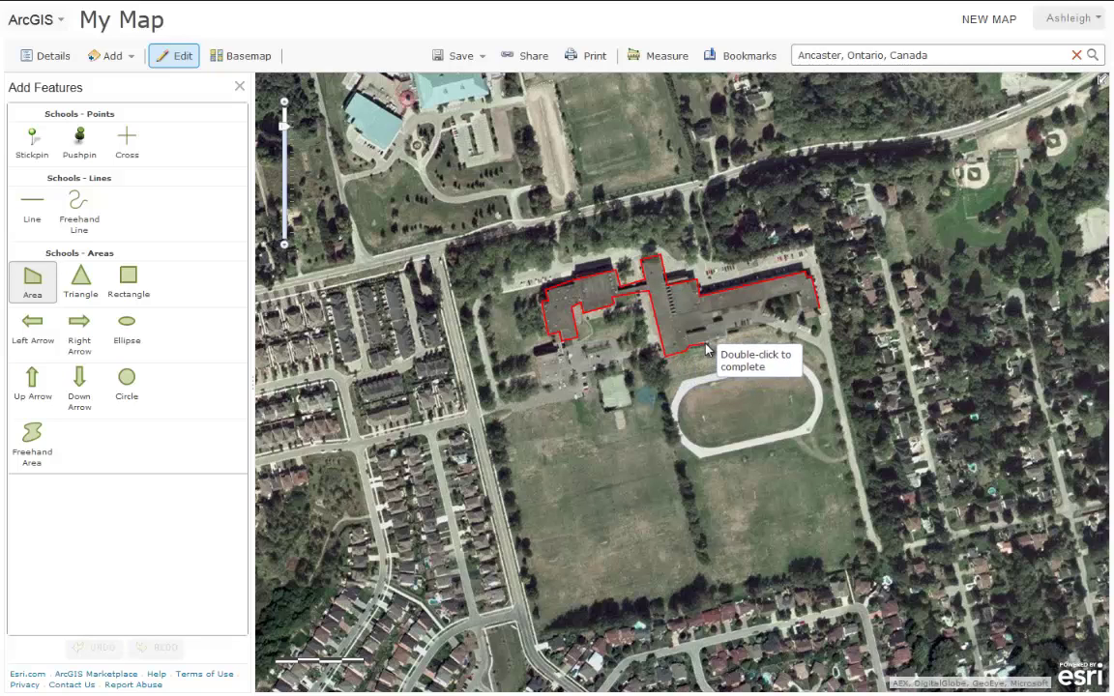
left_click(725, 340)
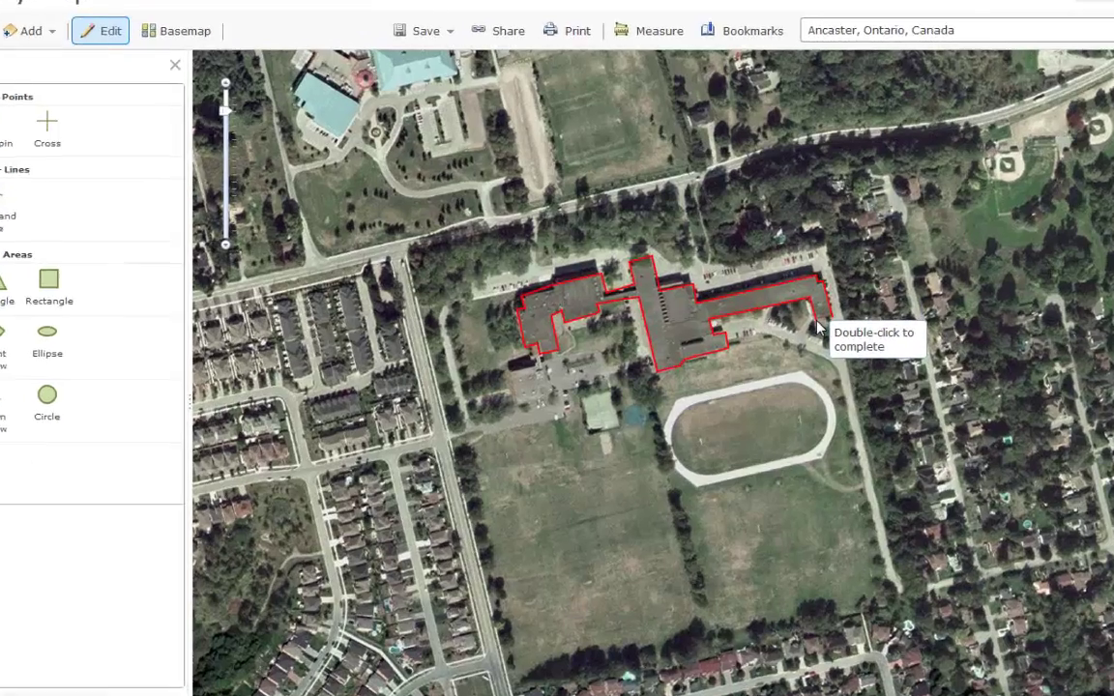
- Finish the building polygon, title it 'Ancaster High School' and paste its description
double_click(807, 319)
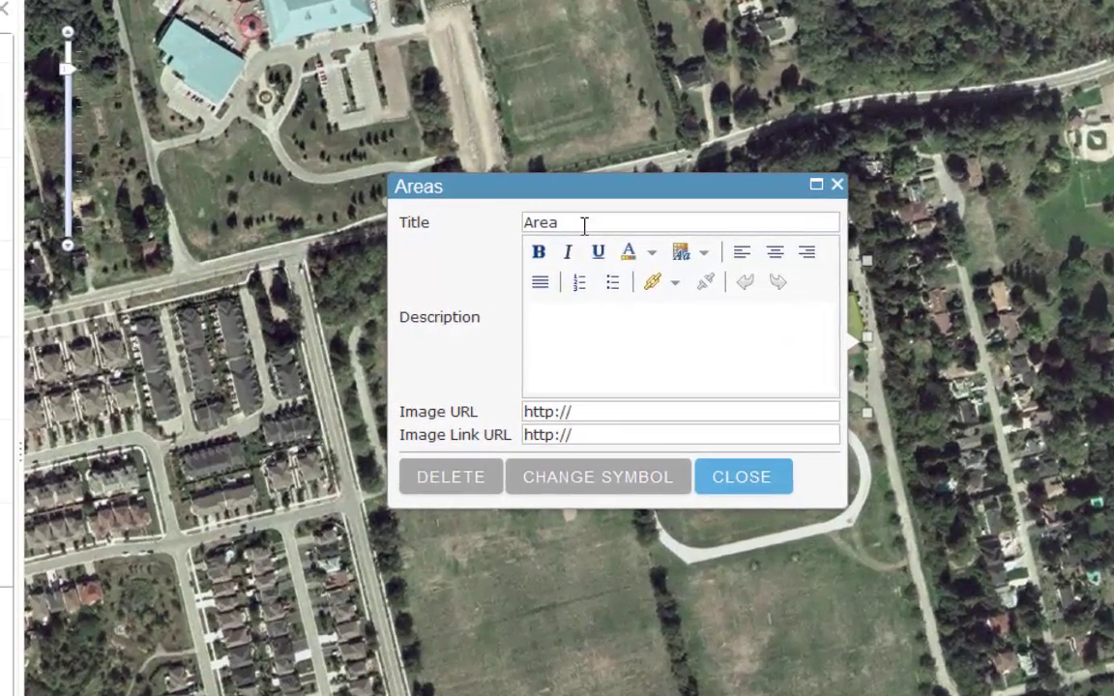
left_click_drag(584, 225, 500, 229)
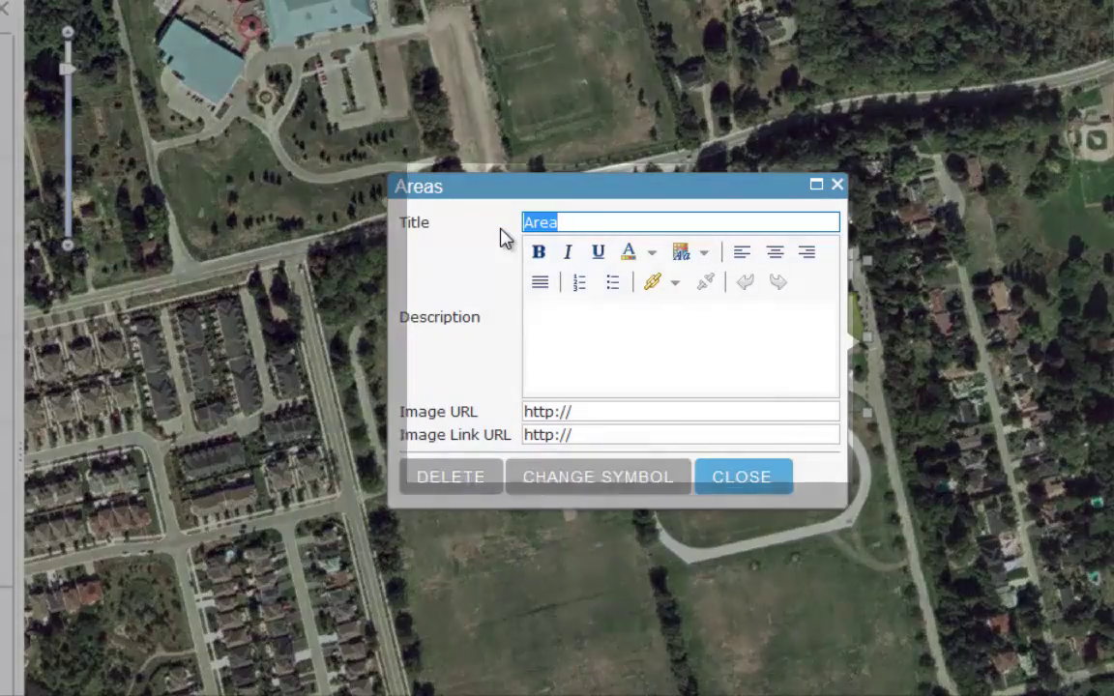
type("Ancaster High School")
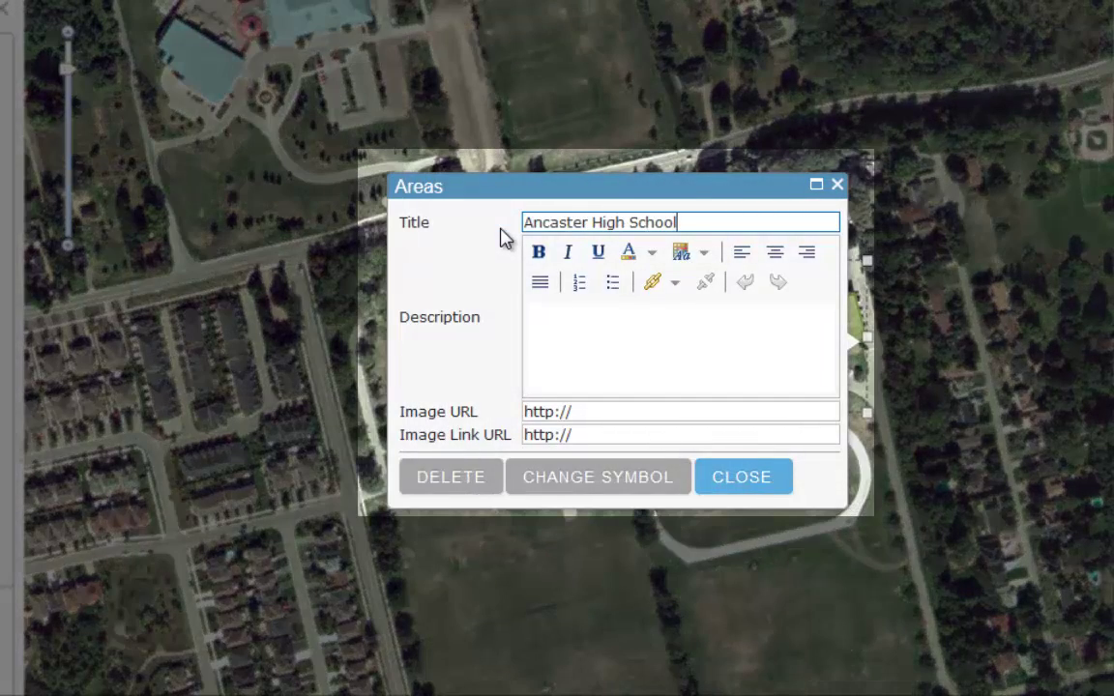
left_click(557, 303)
type("Ancaster High School is part of the Hamilton-Wentworth District School Board.  It is located on Jerseyville Avenue in Ancaster, Ontario and is home to students from Grade 9 to 12.")
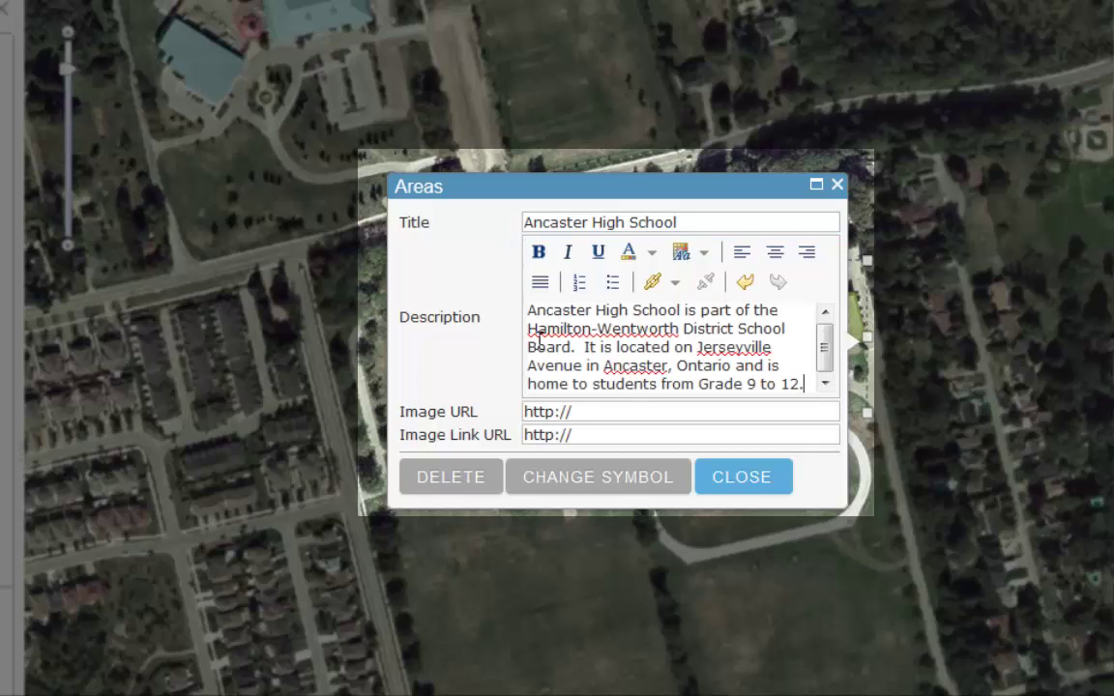
- Paste the school photo address as Image URL and the school website as Image Link
left_click(643, 412)
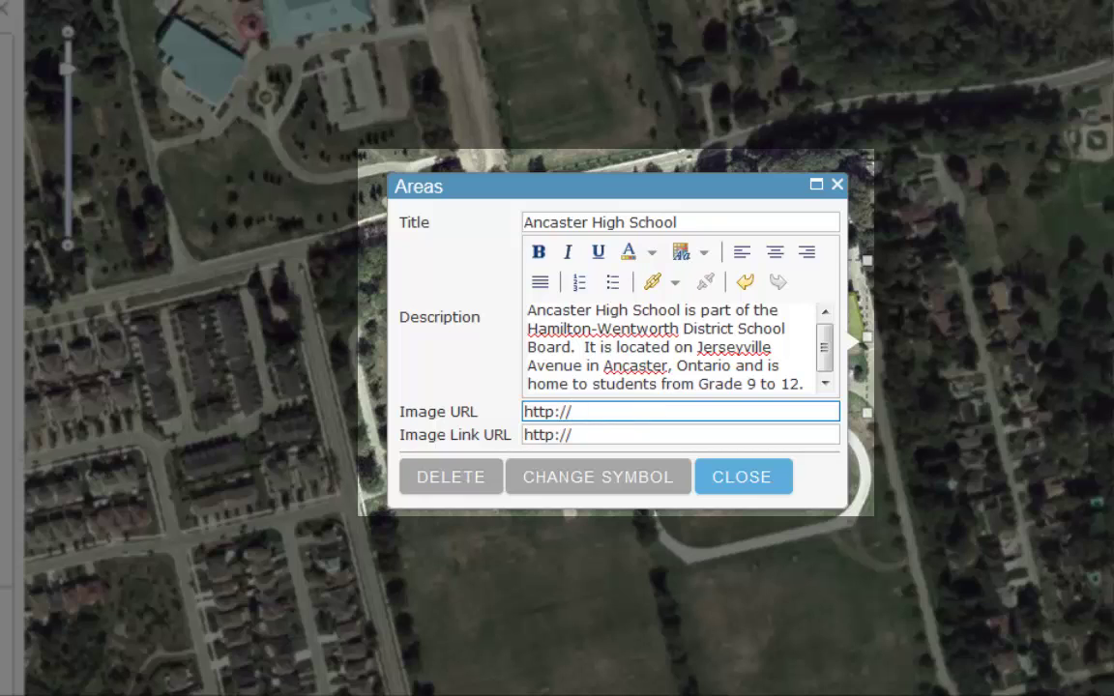
left_click_drag(564, 412, 518, 411)
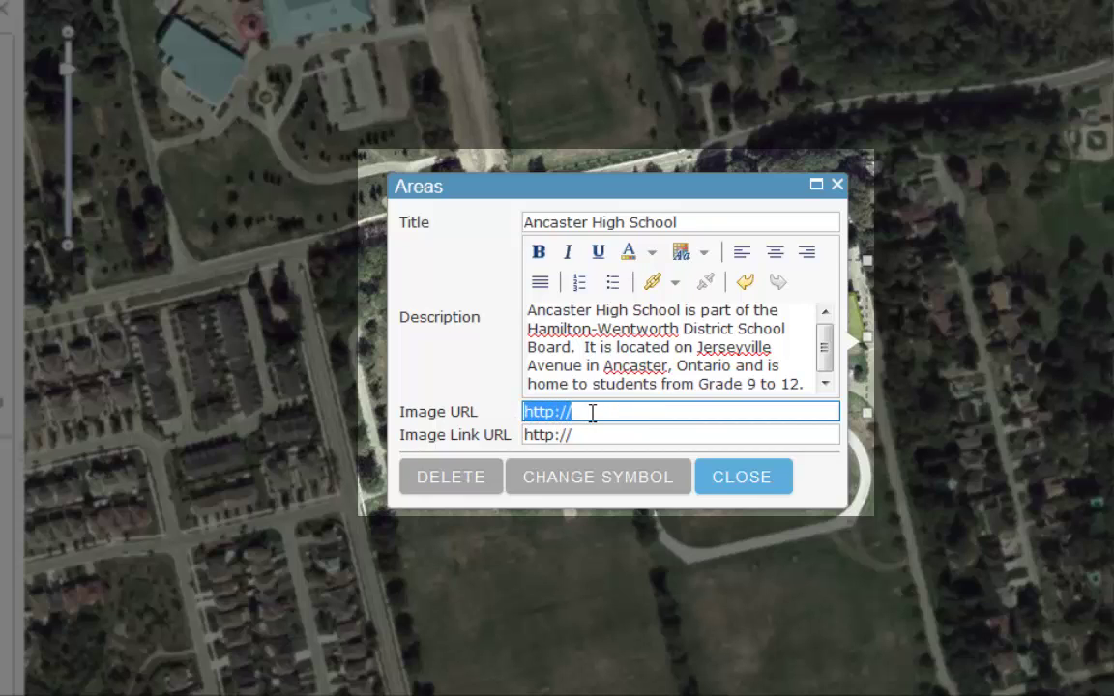
key("ctrl+v")
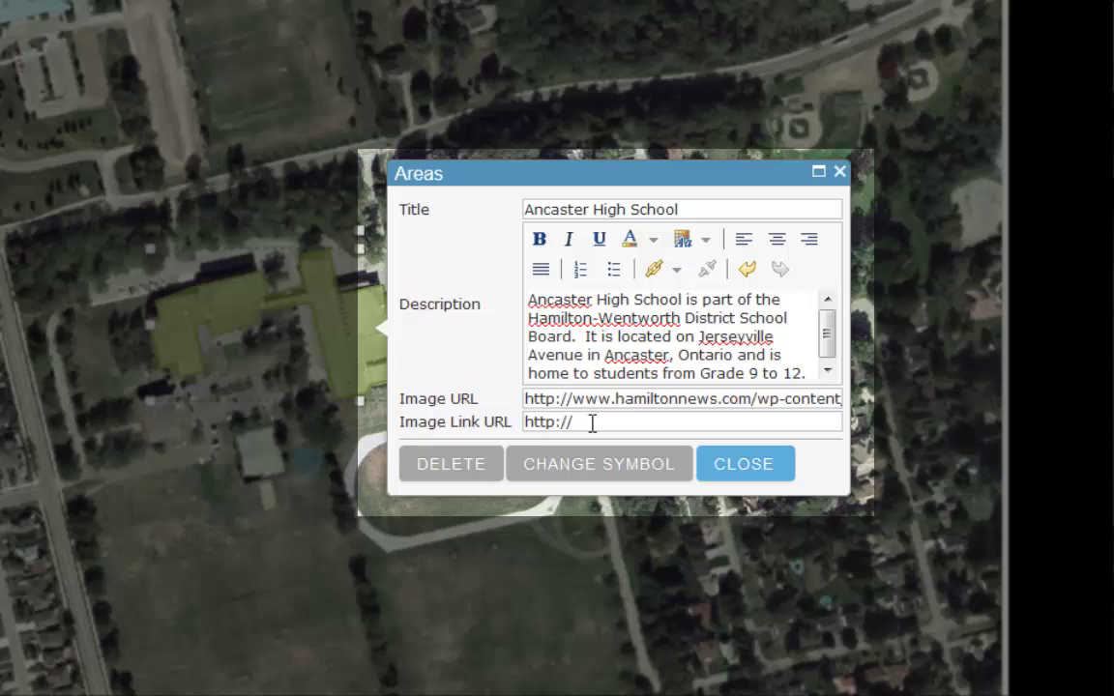
left_click_drag(575, 422, 523, 423)
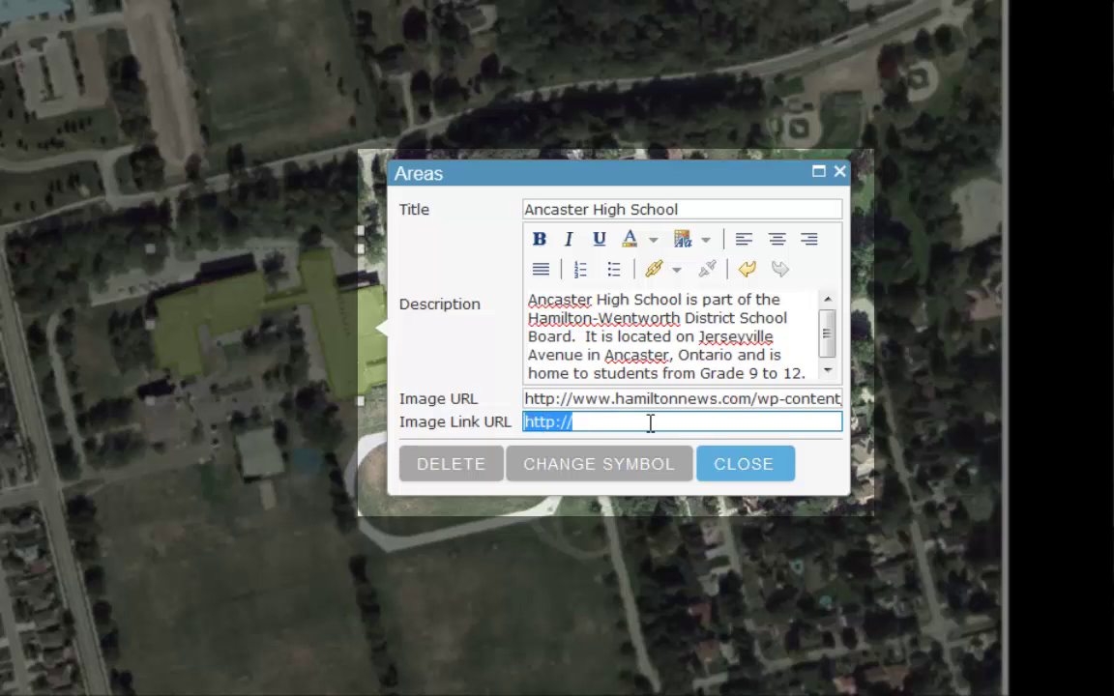
type("http://schools.hwdsb.on.ca/ancasterhigh/")
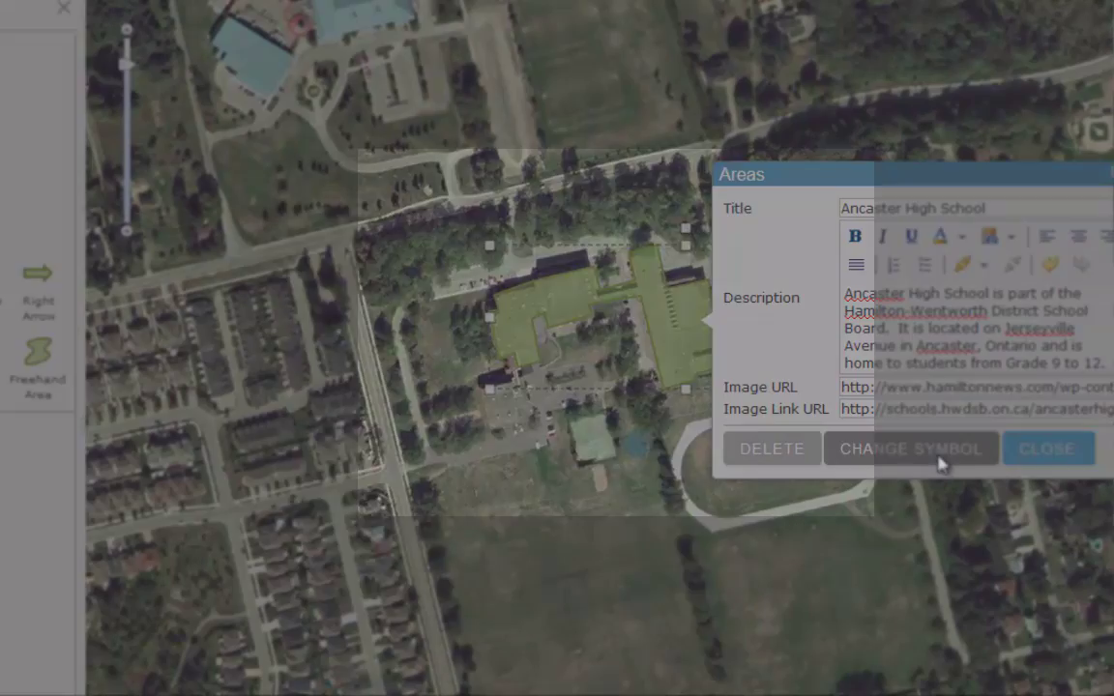
- Give the building area the pink fill symbol, a 4 px outline and 59% transparency
left_click(631, 477)
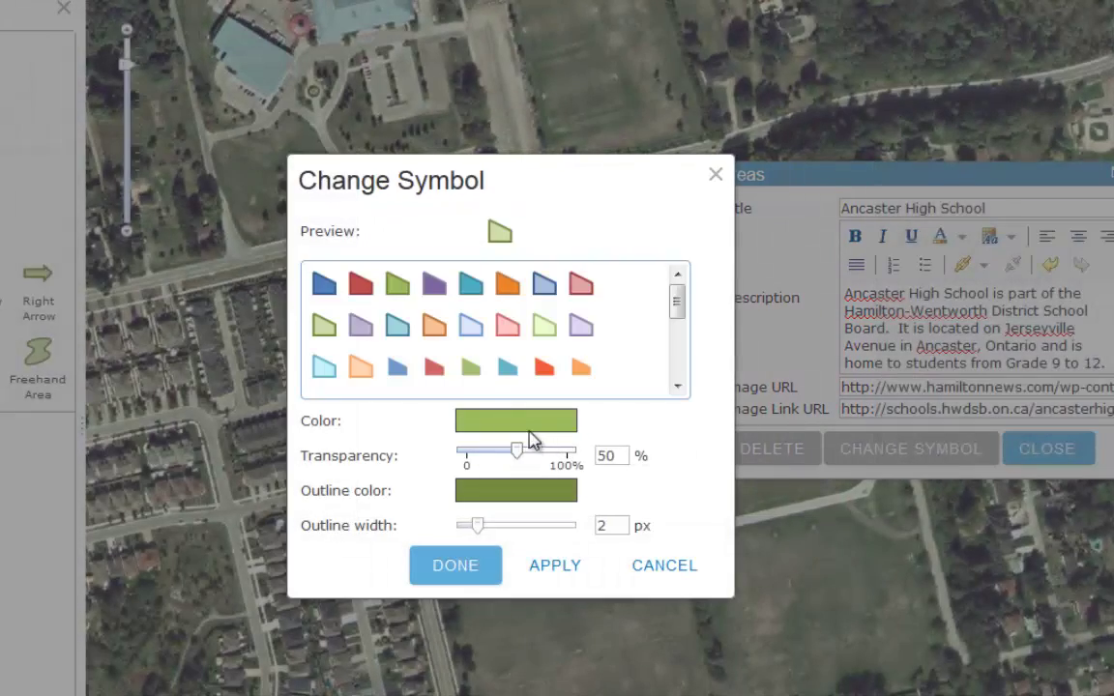
left_click(504, 330)
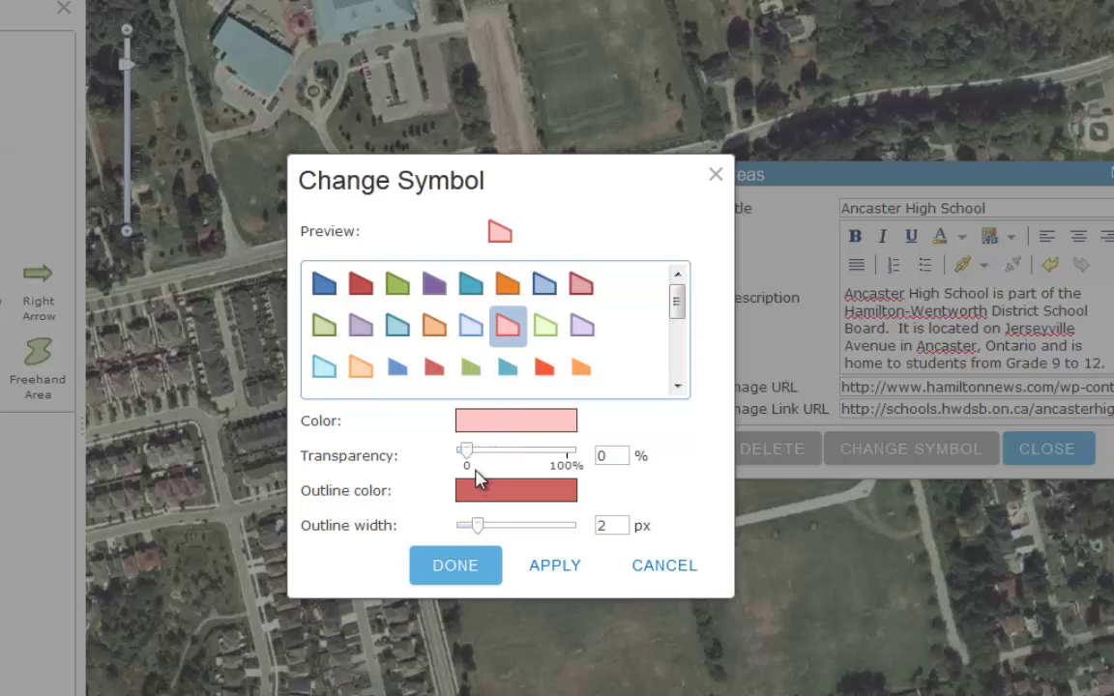
left_click_drag(487, 528, 493, 531)
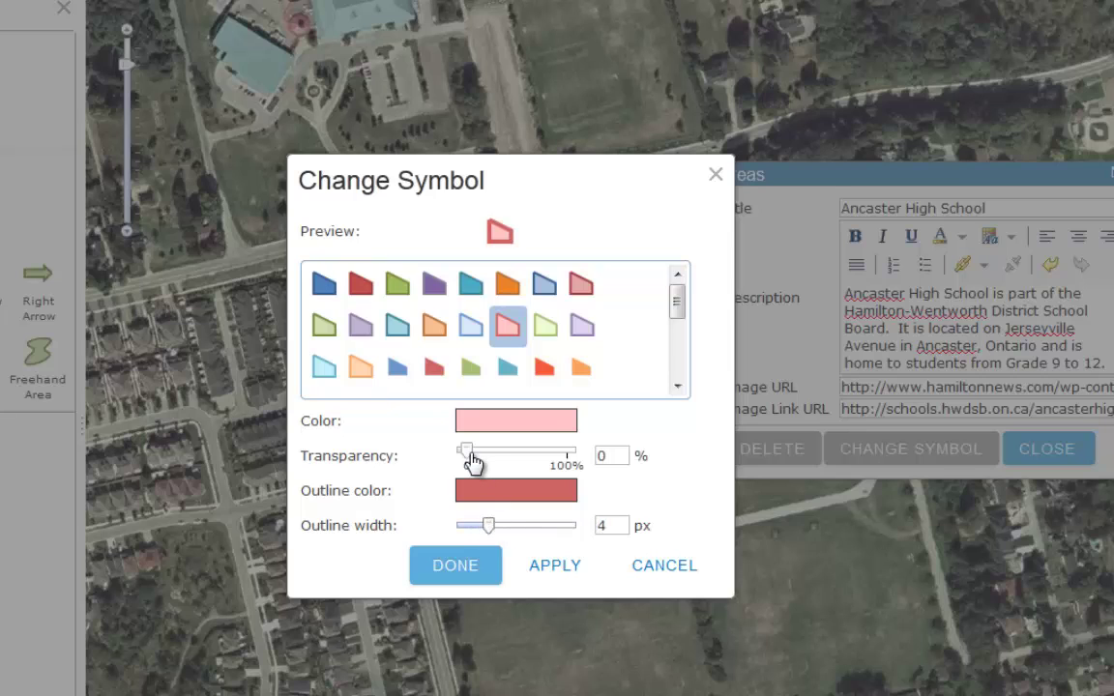
left_click_drag(471, 463, 530, 462)
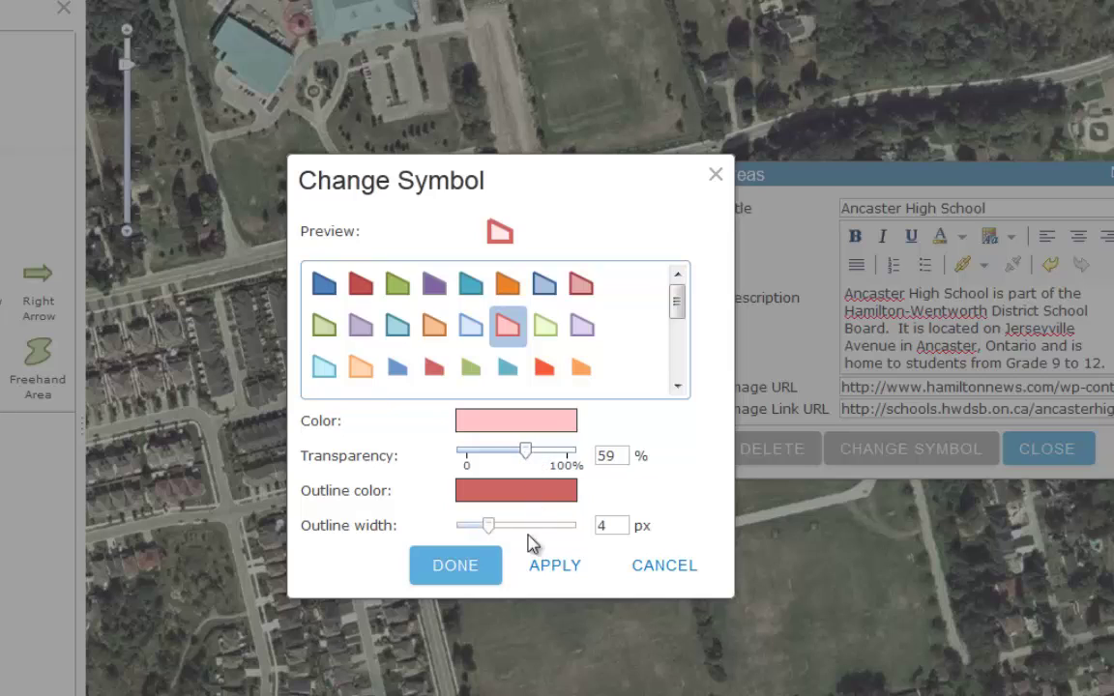
left_click(459, 568)
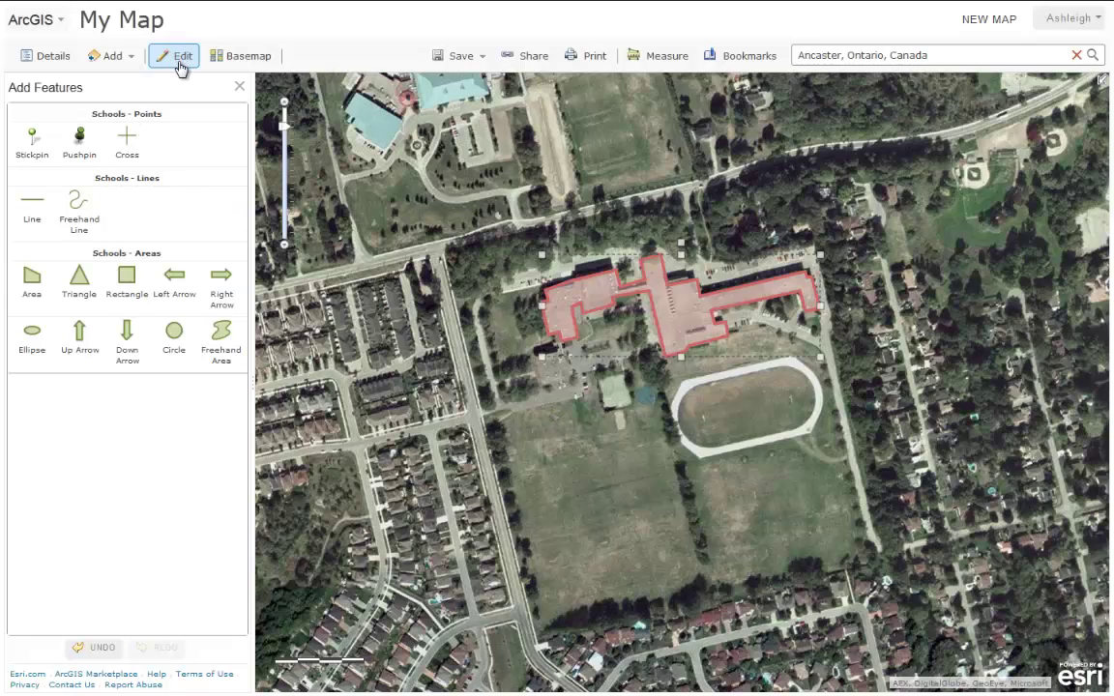
- Finish editing and check the school building's popup and its photo link to the school website
left_click(180, 62)
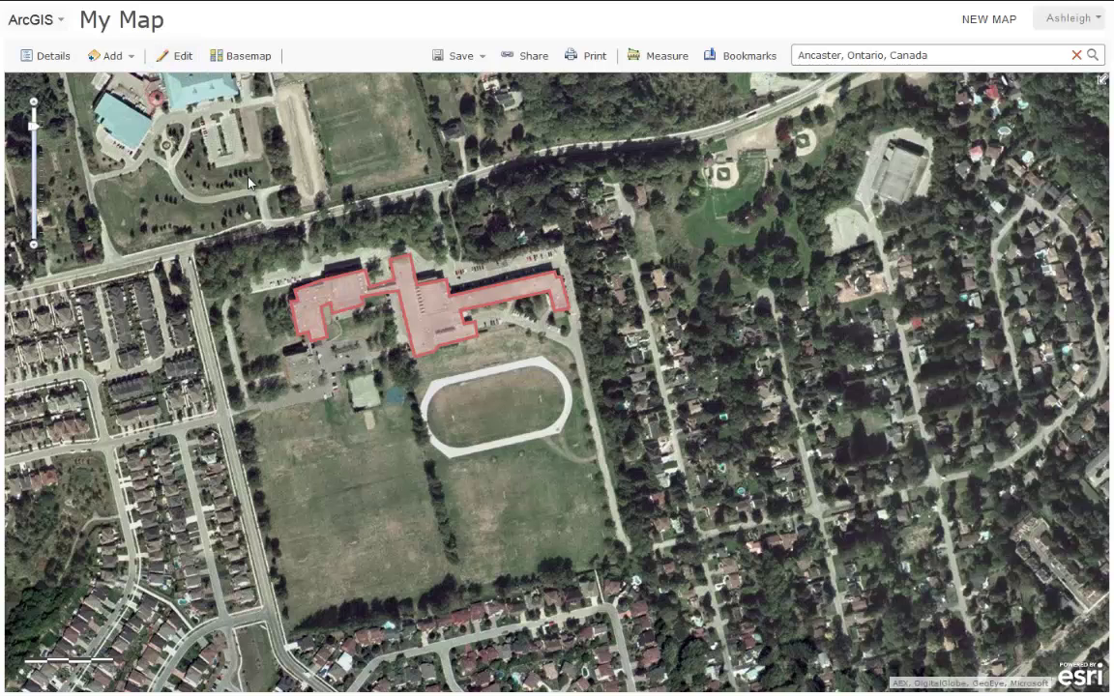
left_click(448, 327)
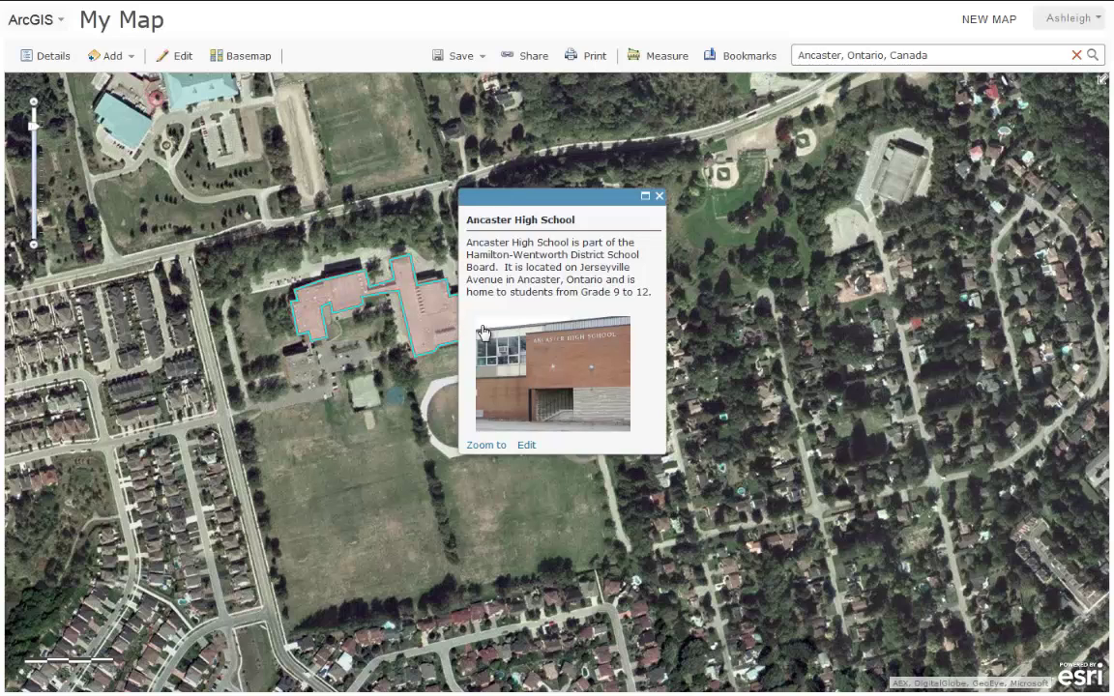
left_click(564, 371)
left_click(660, 196)
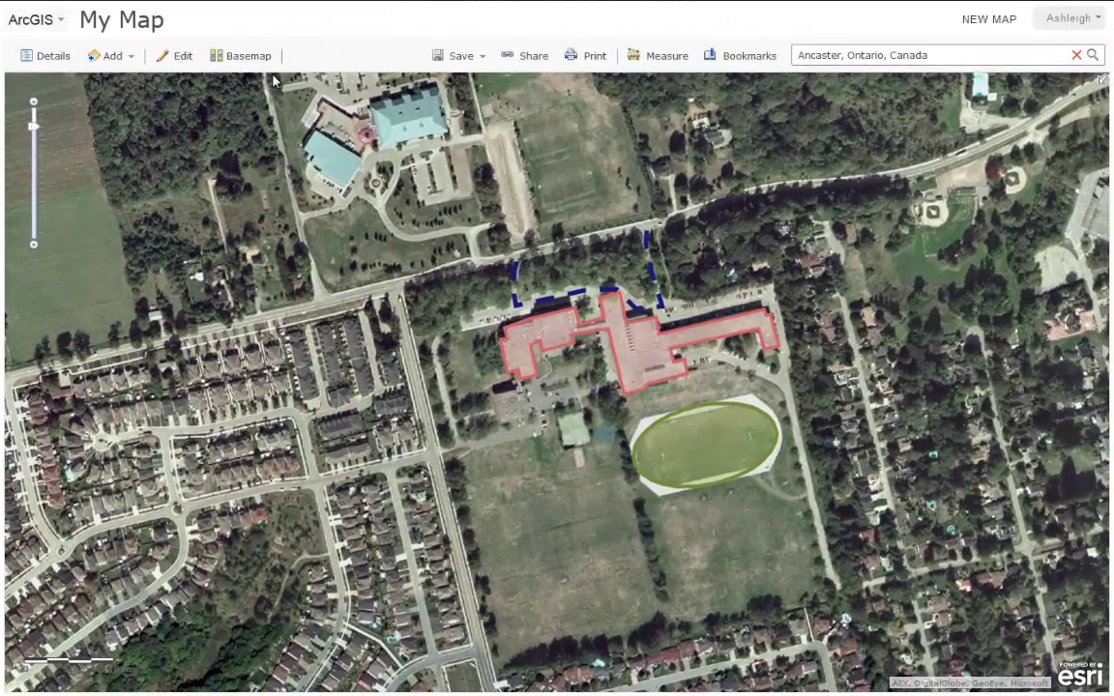
- Switch the basemap from imagery to Streets and view the Track ellipse's popup
left_click(250, 65)
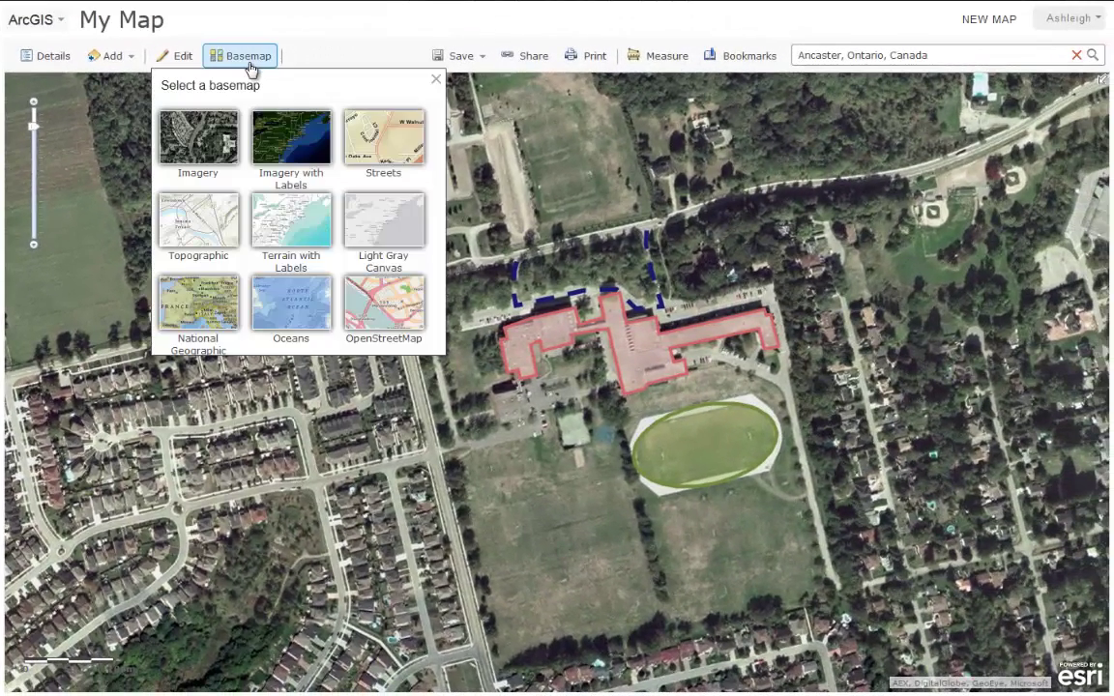
left_click(198, 207)
left_click(679, 446)
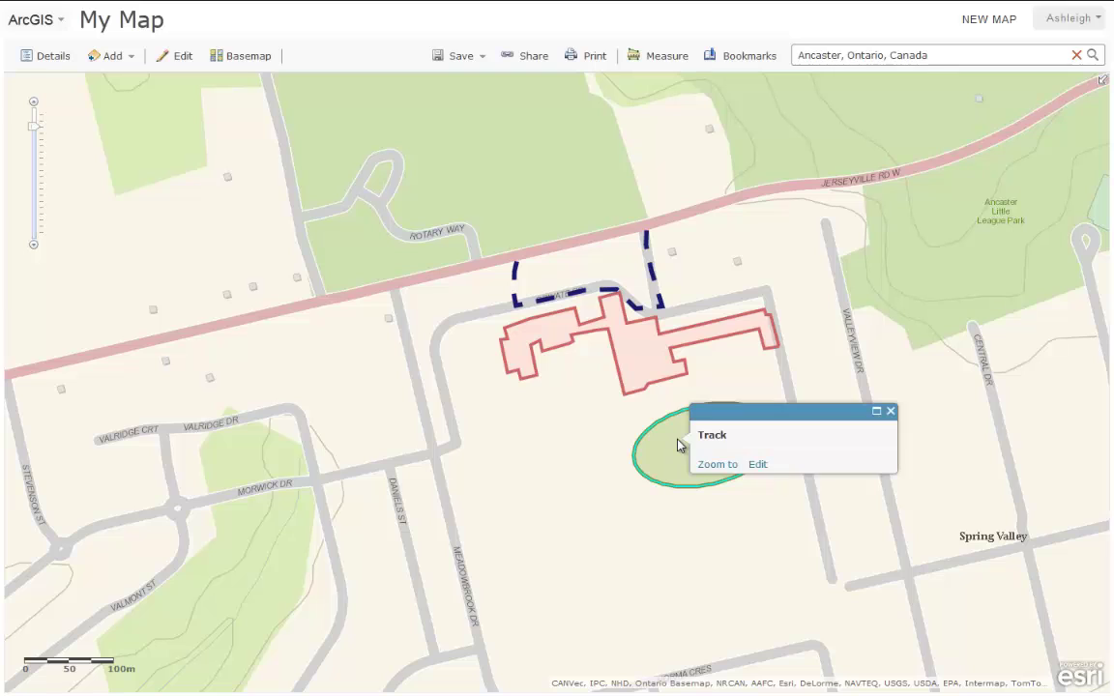
- Check the One-way traffic and Ancaster High School popups, then recentre the map on the school
left_click(652, 278)
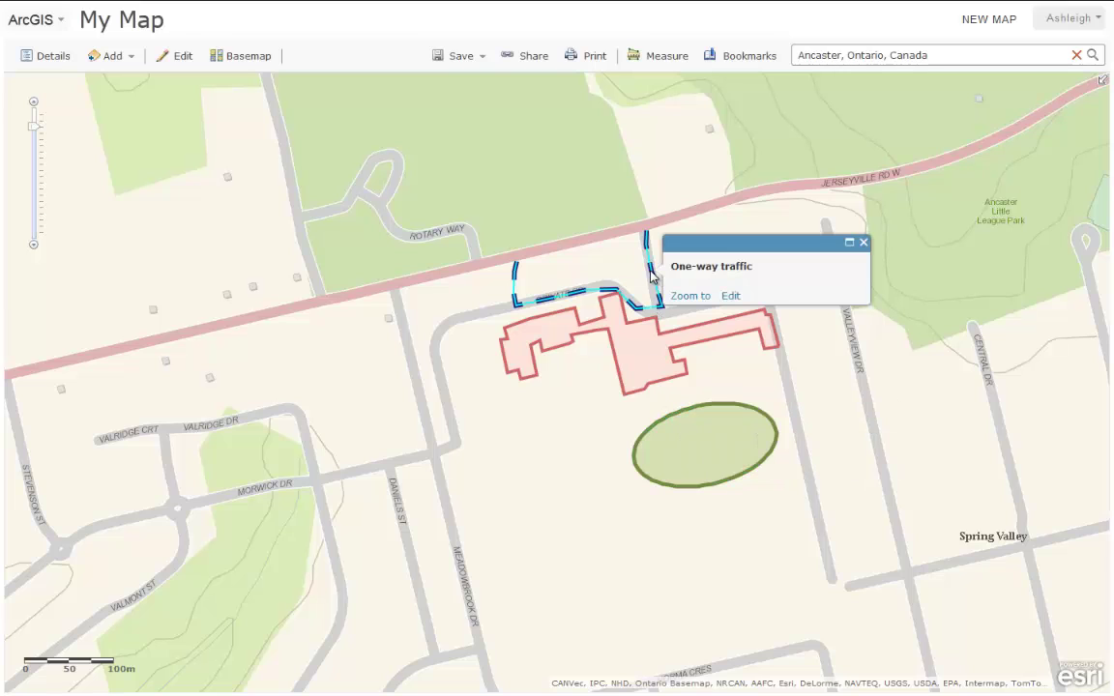
left_click(637, 359)
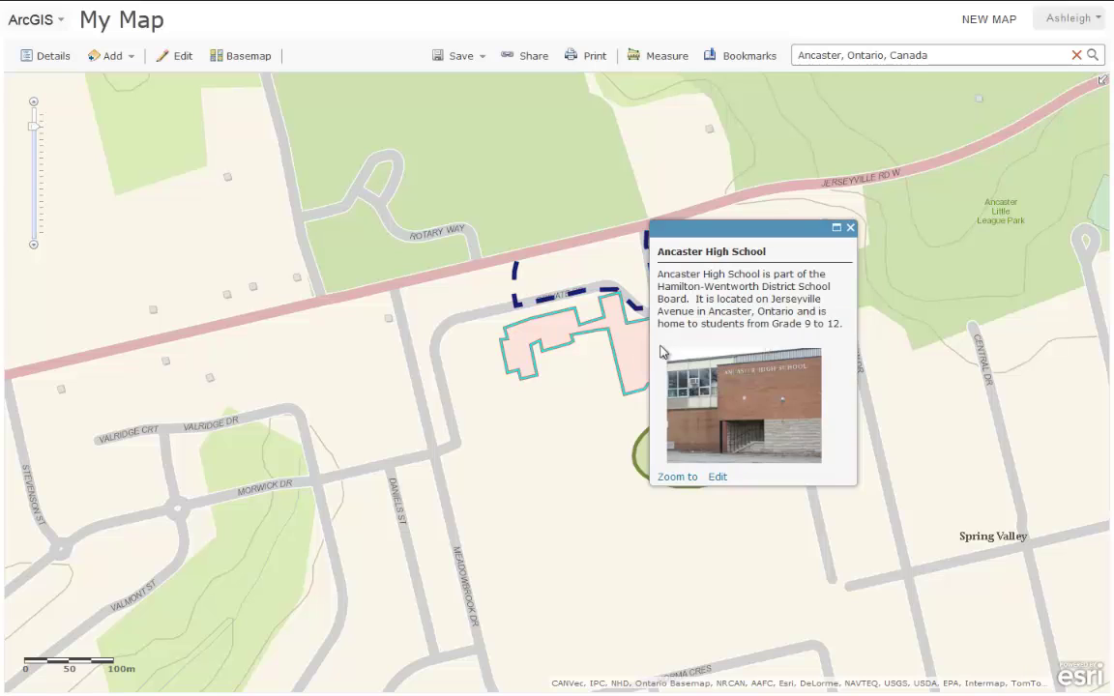
left_click(851, 229)
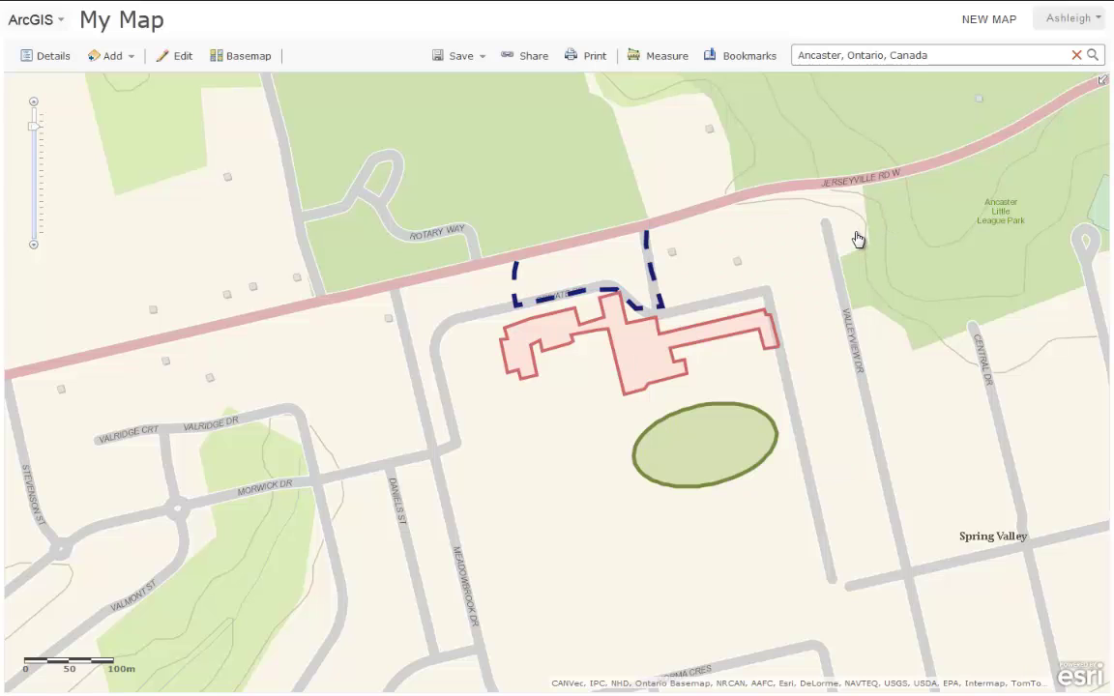
left_click_drag(517, 527, 422, 586)
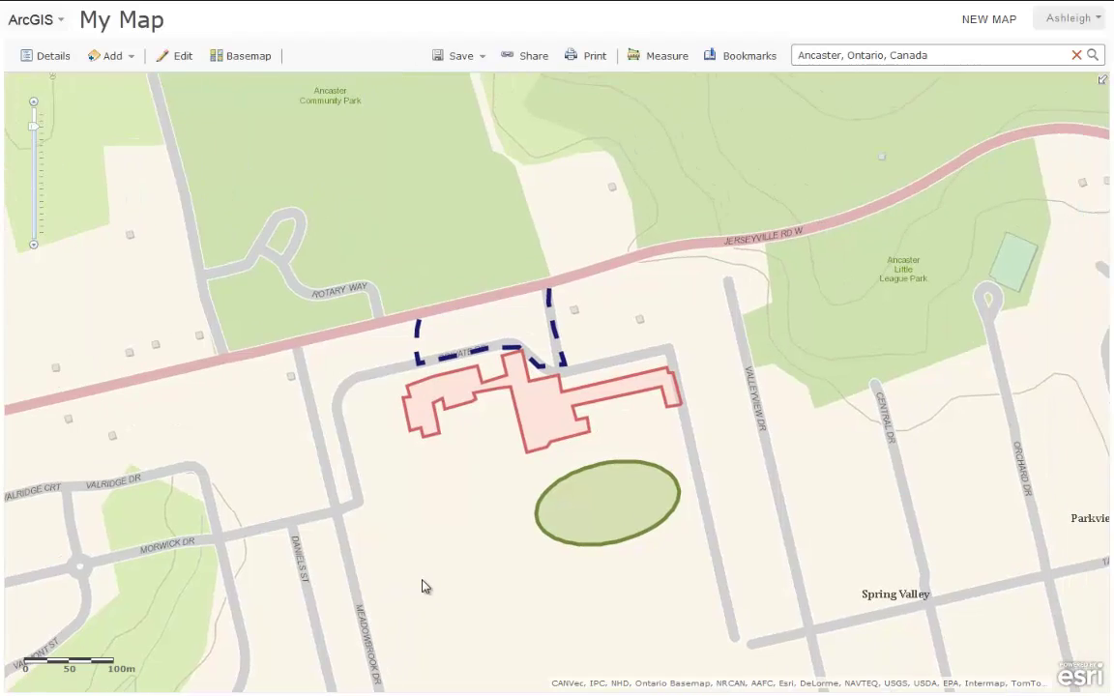
- Start saving the map and title it 'Map of Ancaster High School'
left_click(474, 59)
left_click(473, 59)
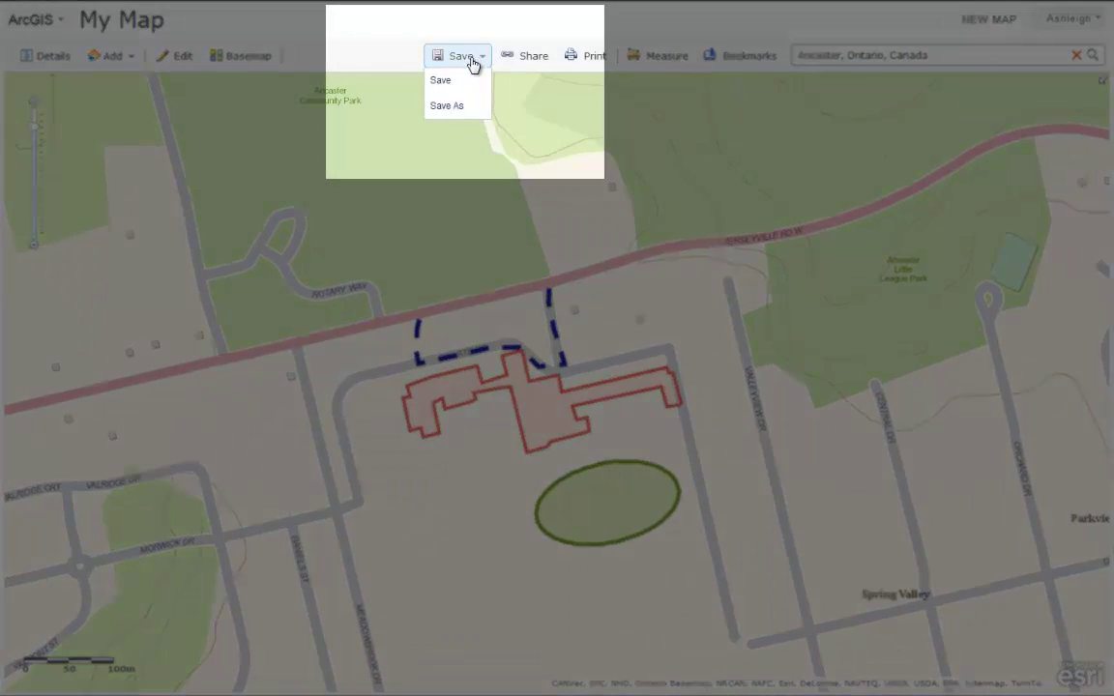
left_click(459, 87)
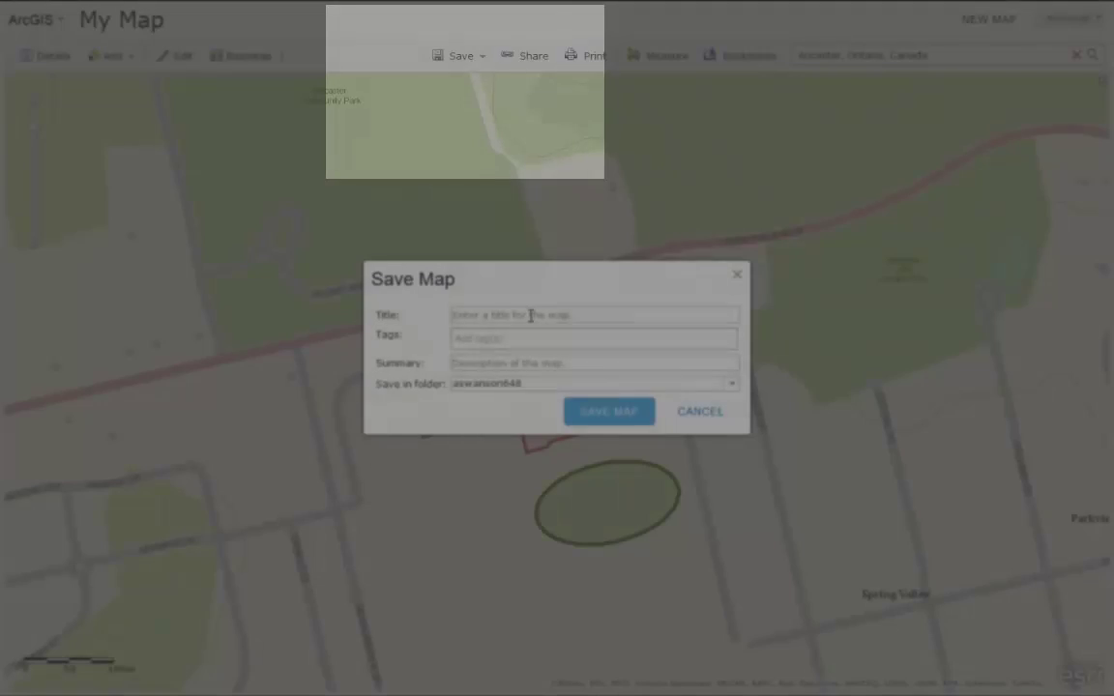
left_click(530, 315)
type("Map of Ancaster High S")
- Tag the map school, ancaster and education, add a summary of the property, and save it
left_click(529, 337)
type("school, ancaster, education")
key("Tab")
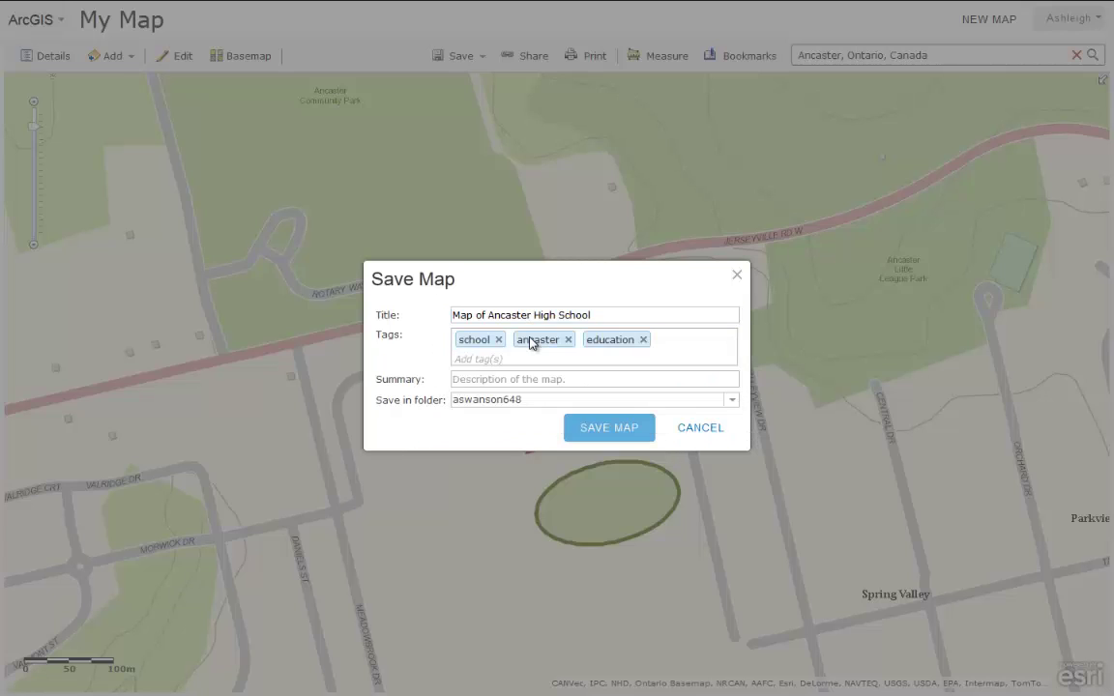
type("This map")
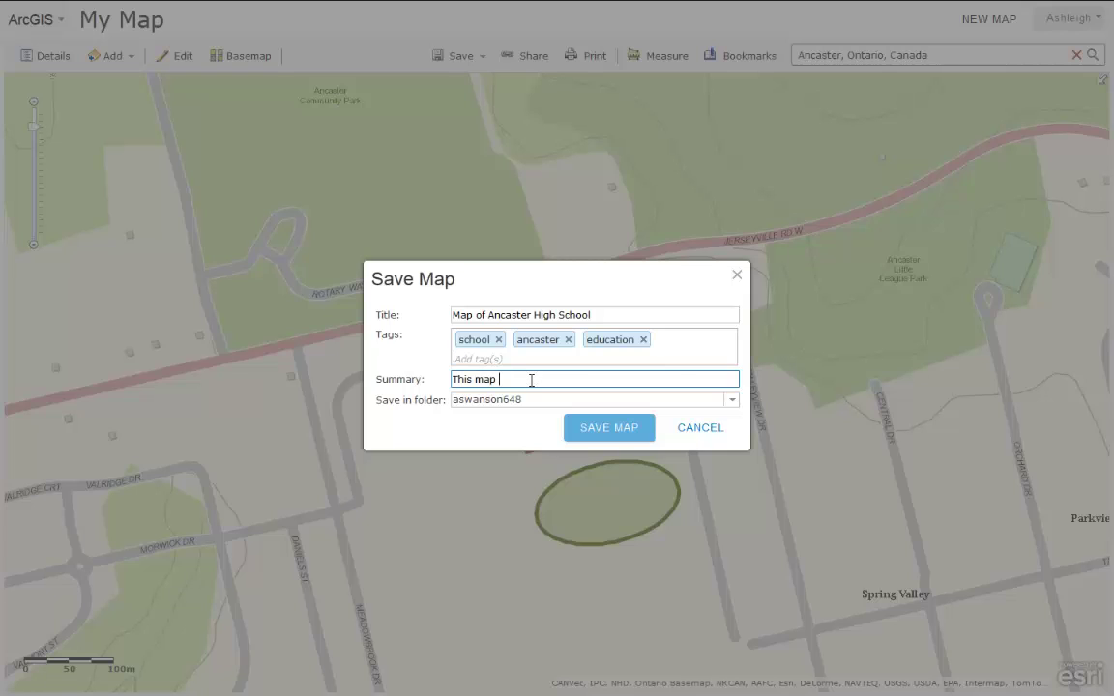
type(" details the location and building ")
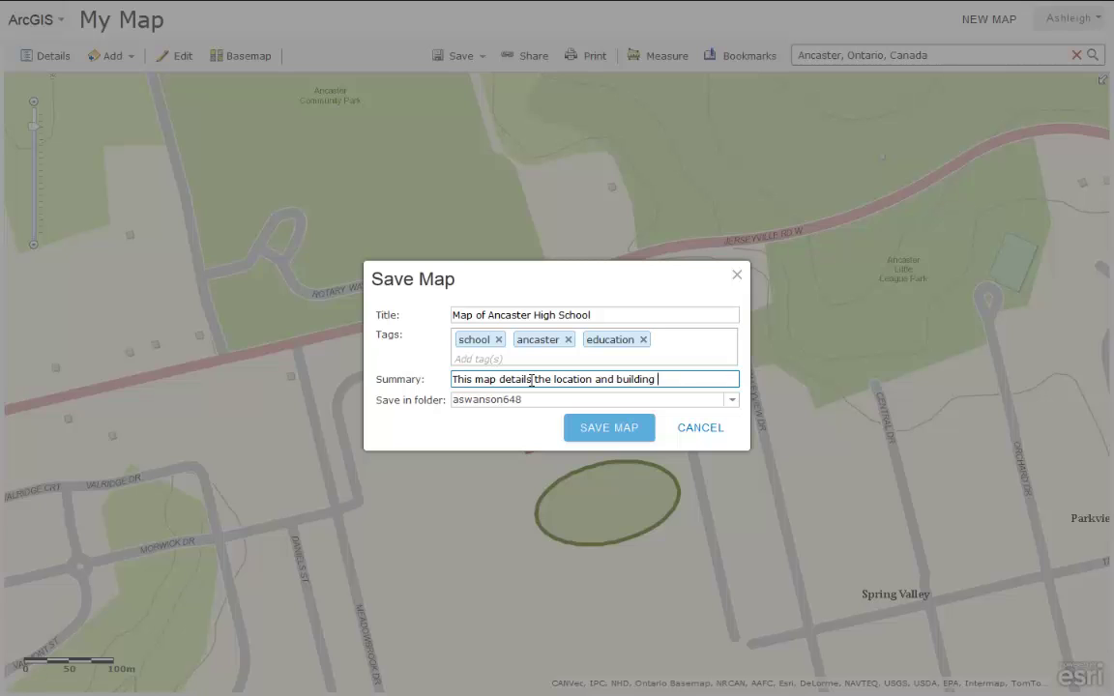
type("features of Ancaster H")
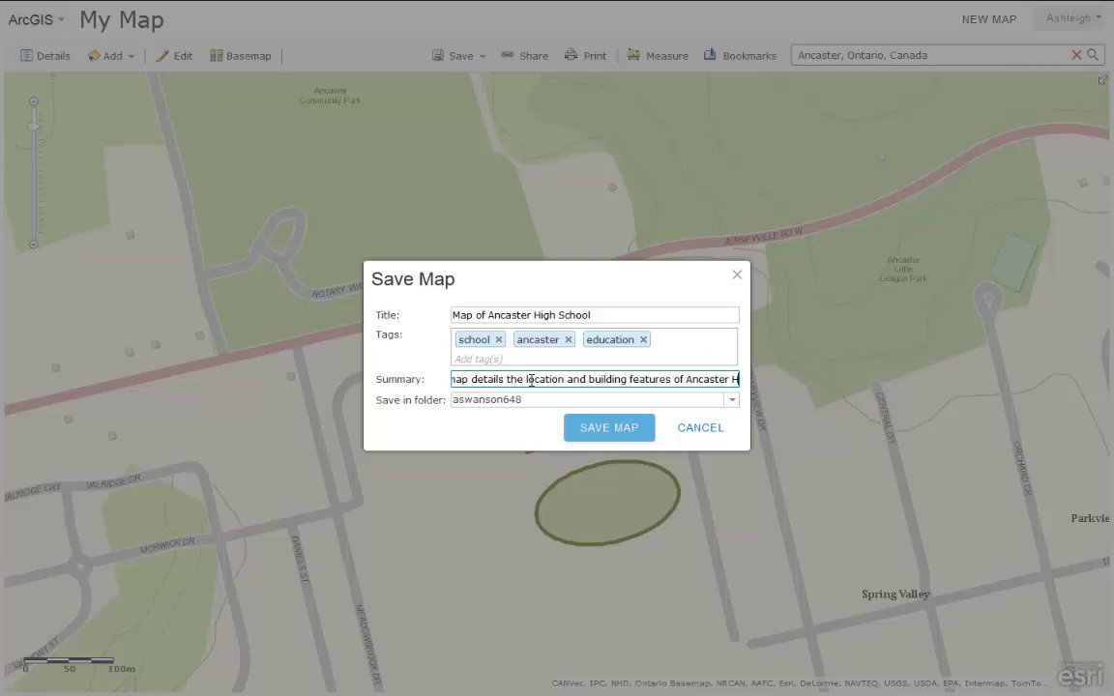
type("igh property.")
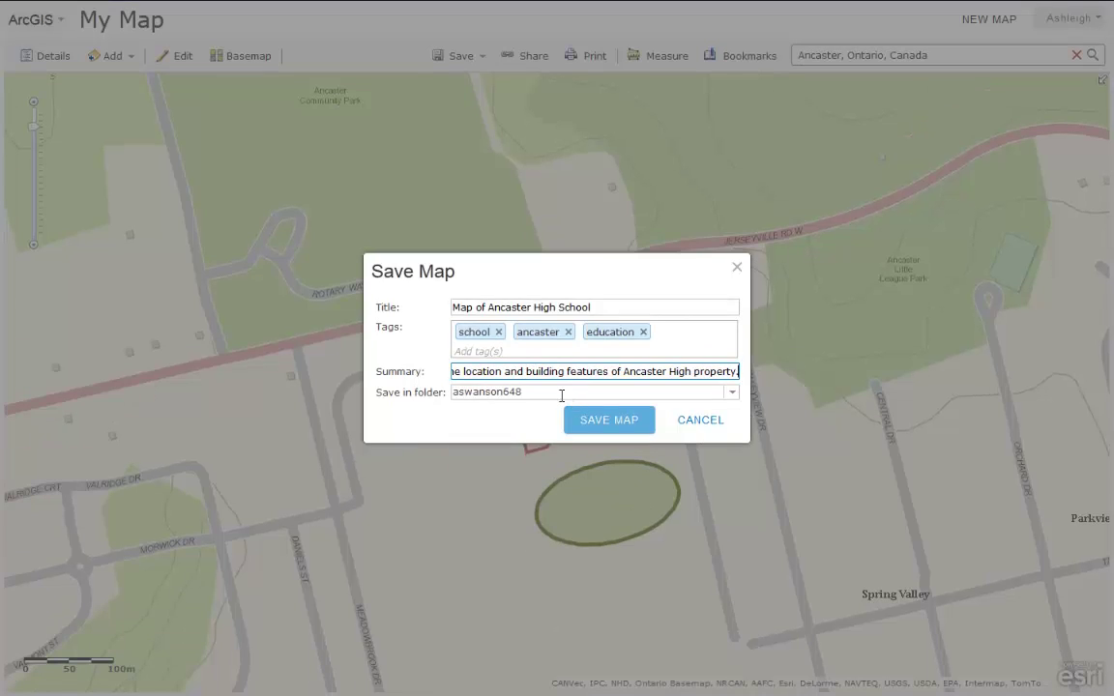
left_click(613, 423)
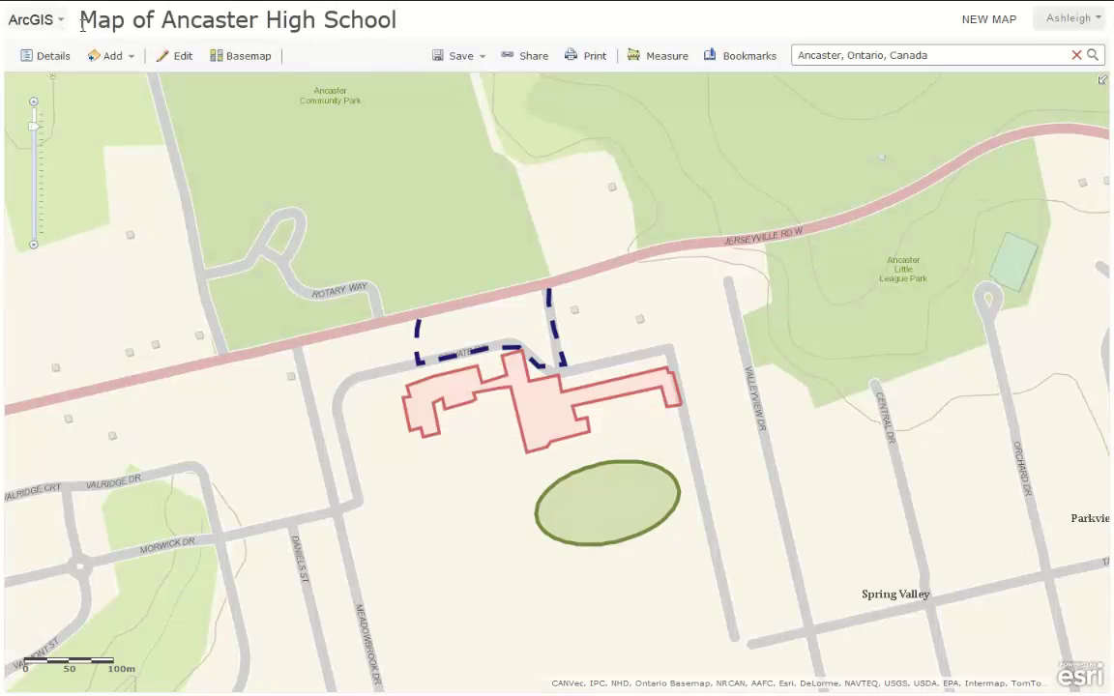
left_click_drag(90, 24, 412, 27)
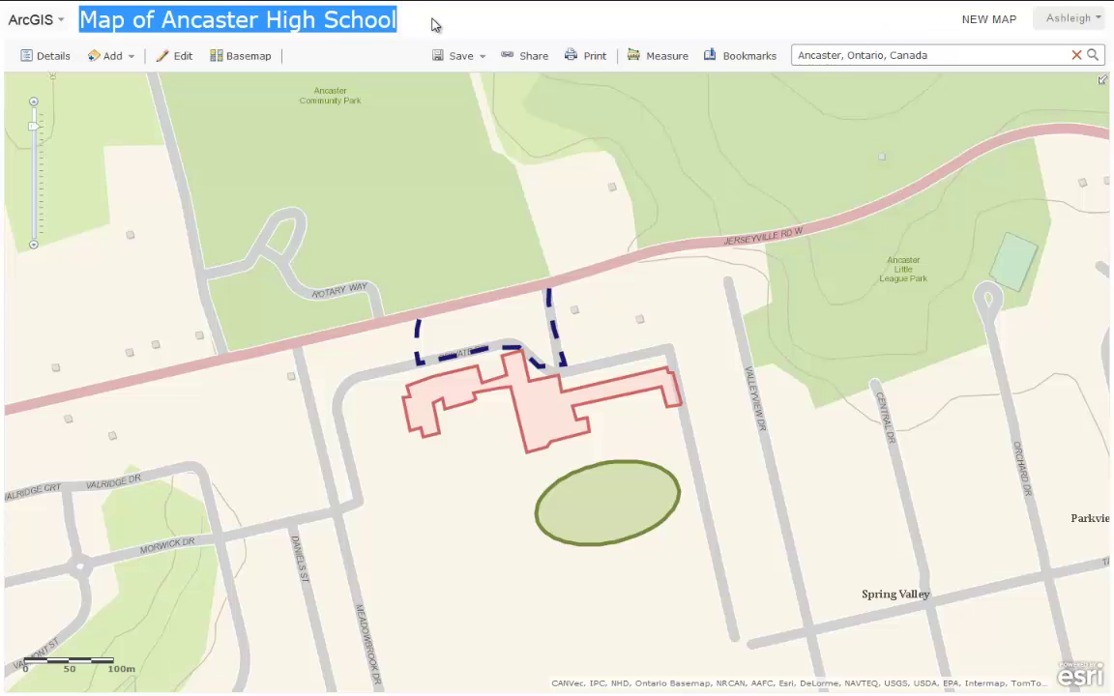